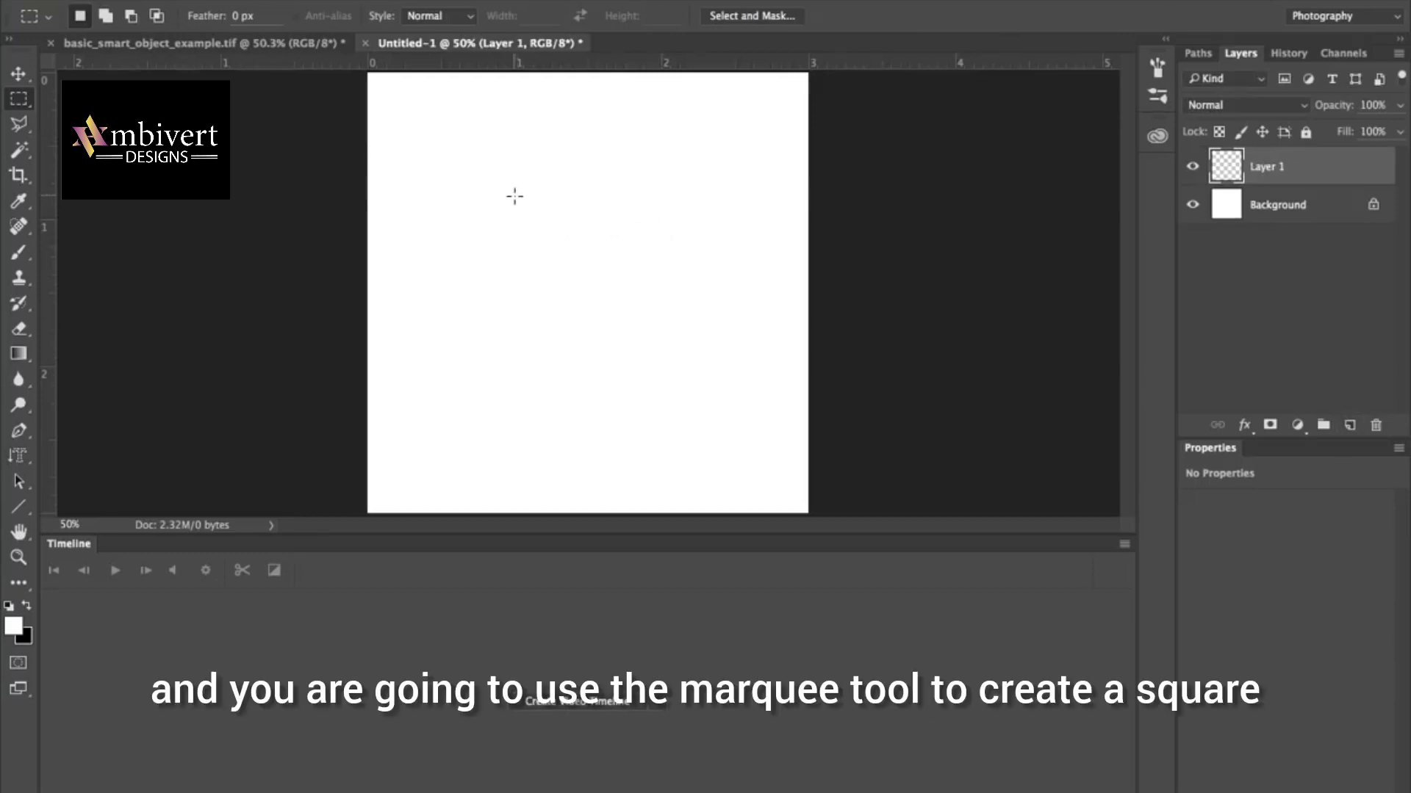
# Select a roughly square area about 1.13 by 1.09 in on Layer 1, fill it with black at 100% opacity, and deselect.
pyautogui.moveTo(505, 197); pyautogui.dragTo(670, 357)
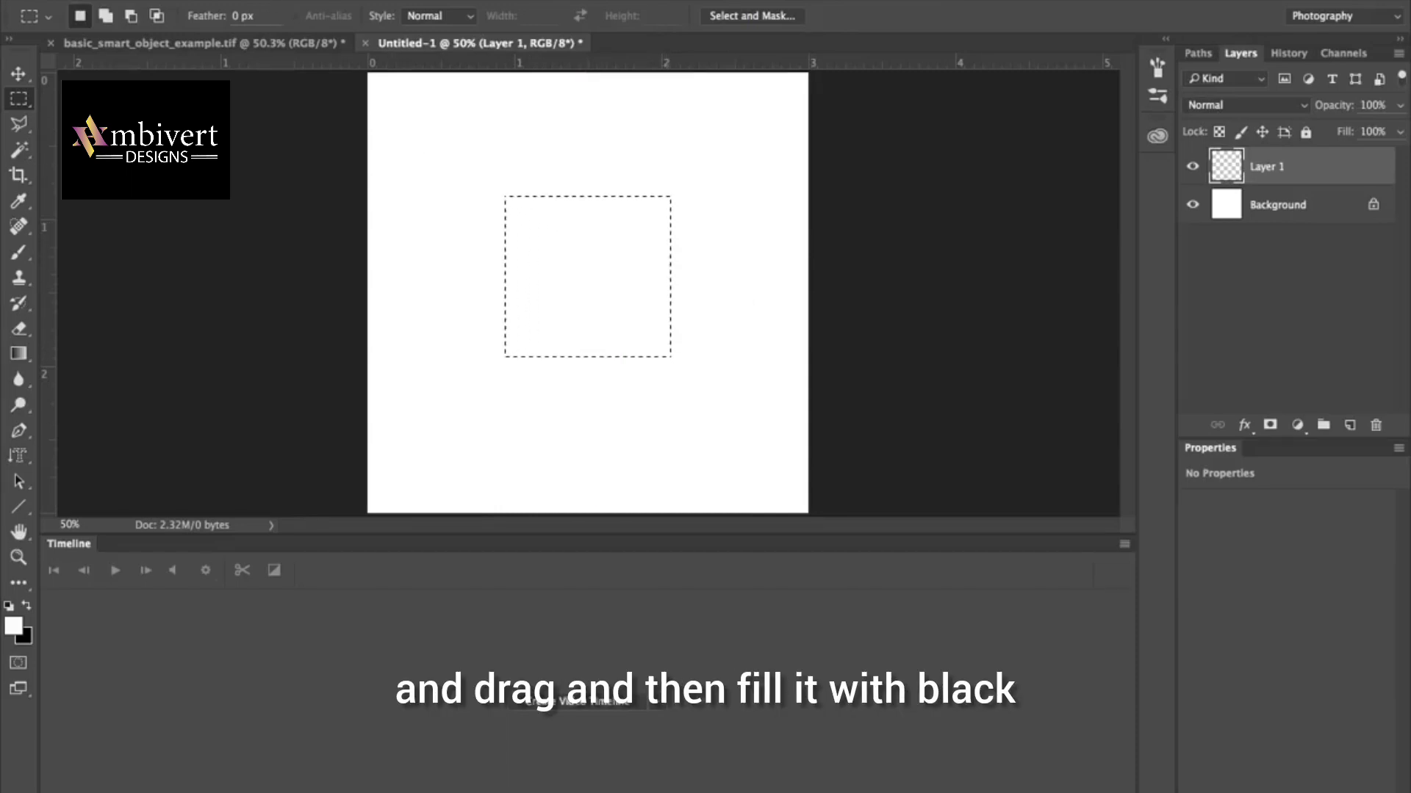
pyautogui.click(220, 0)
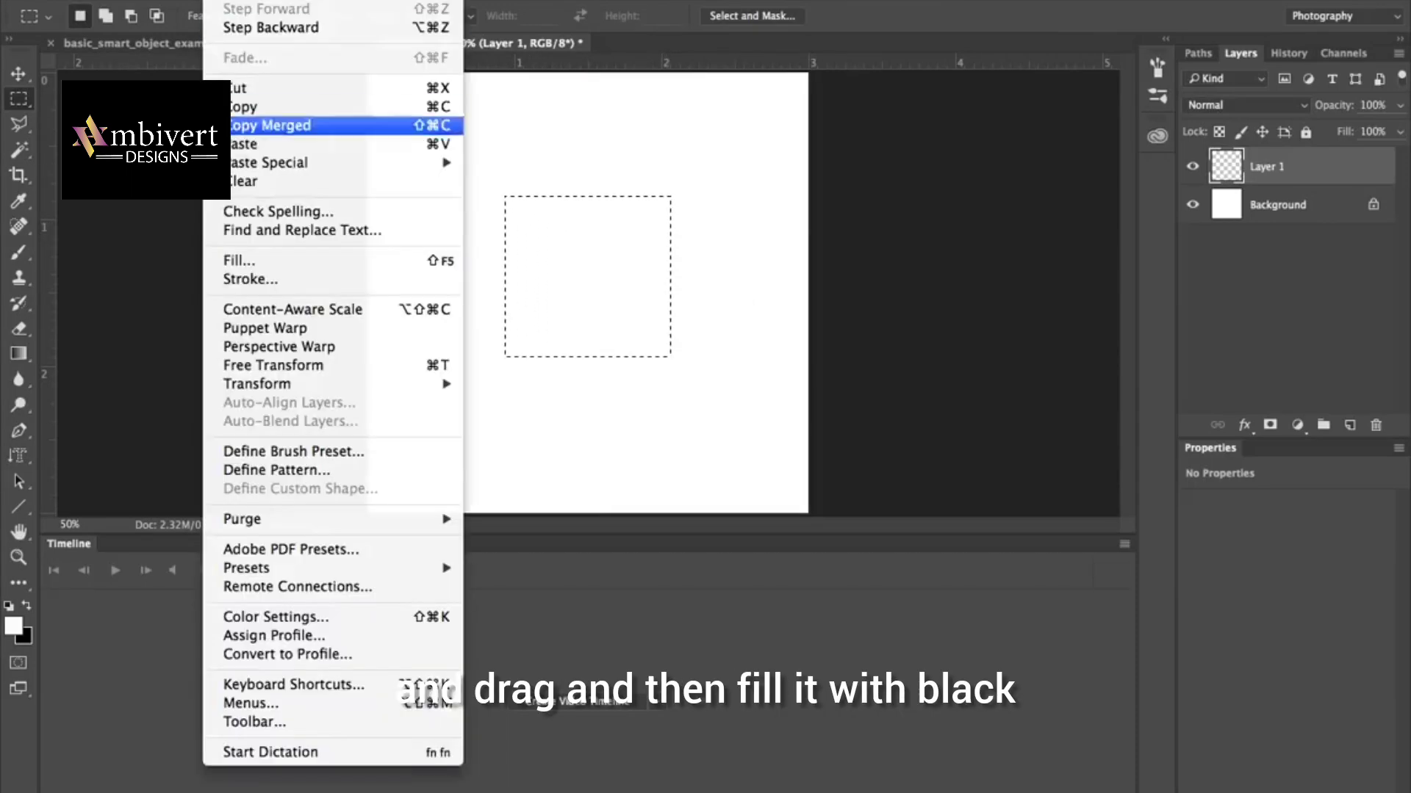
pyautogui.click(239, 260)
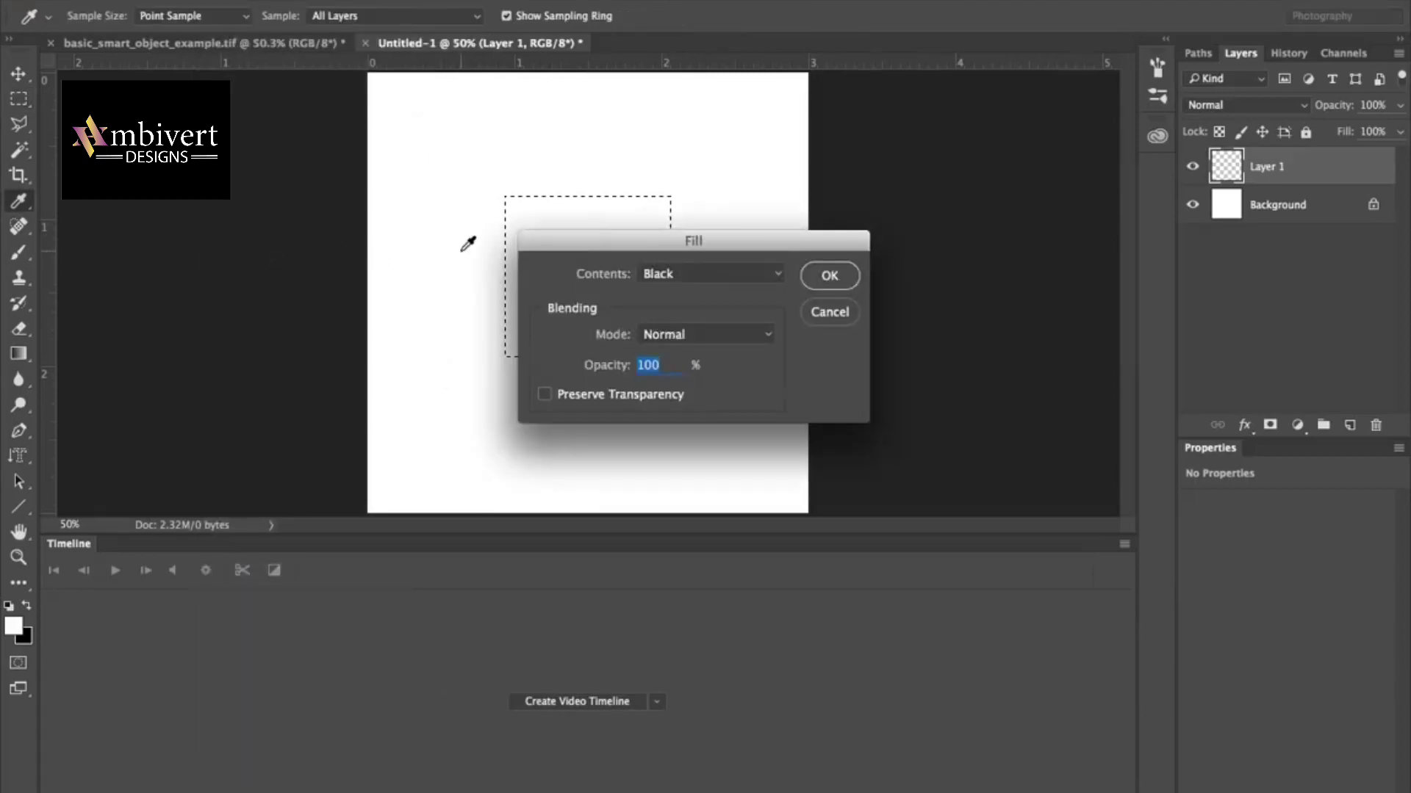
pyautogui.click(829, 276)
pyautogui.press('m')
pyautogui.hotkey('ctrl', 'd')
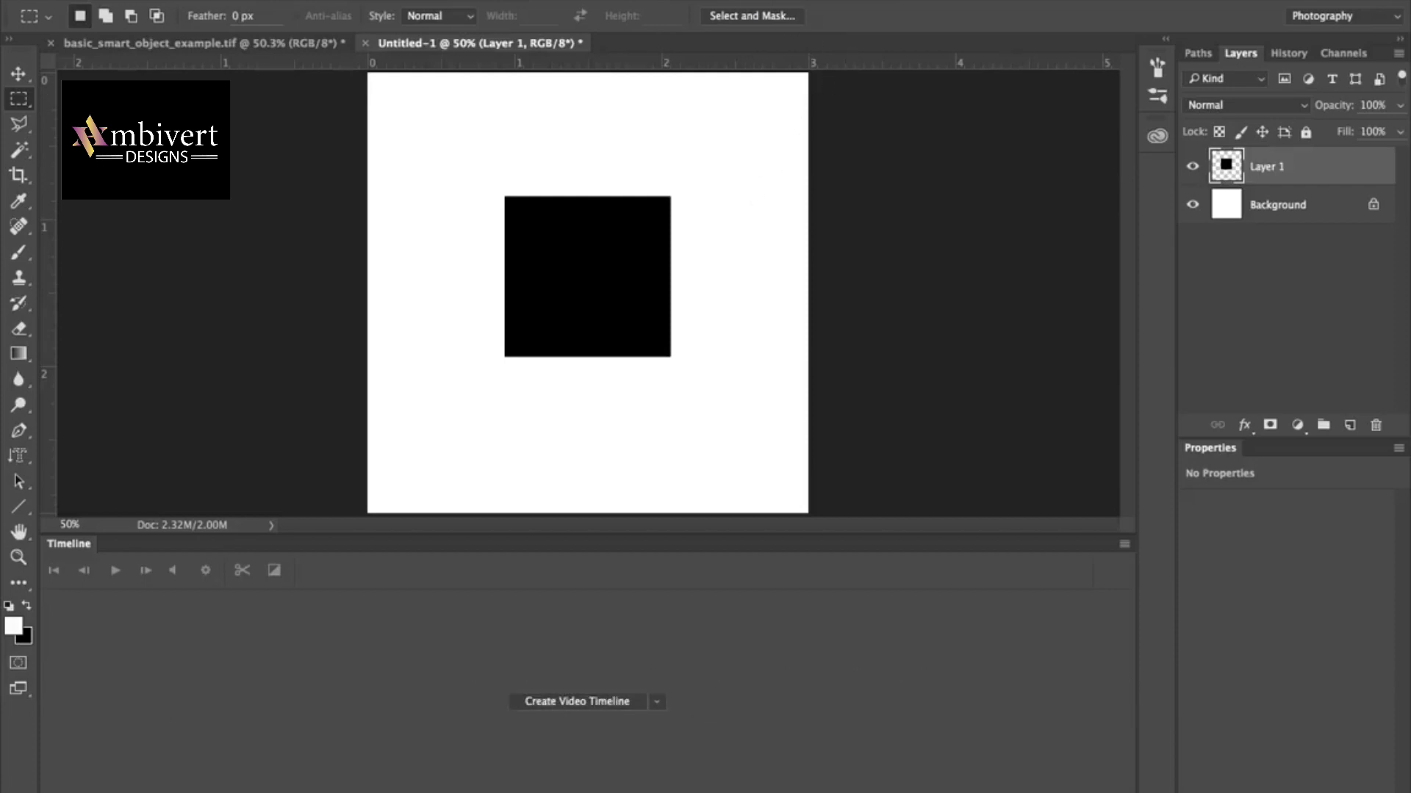
# Create a video timeline for the document.
pyautogui.click(624, 0)
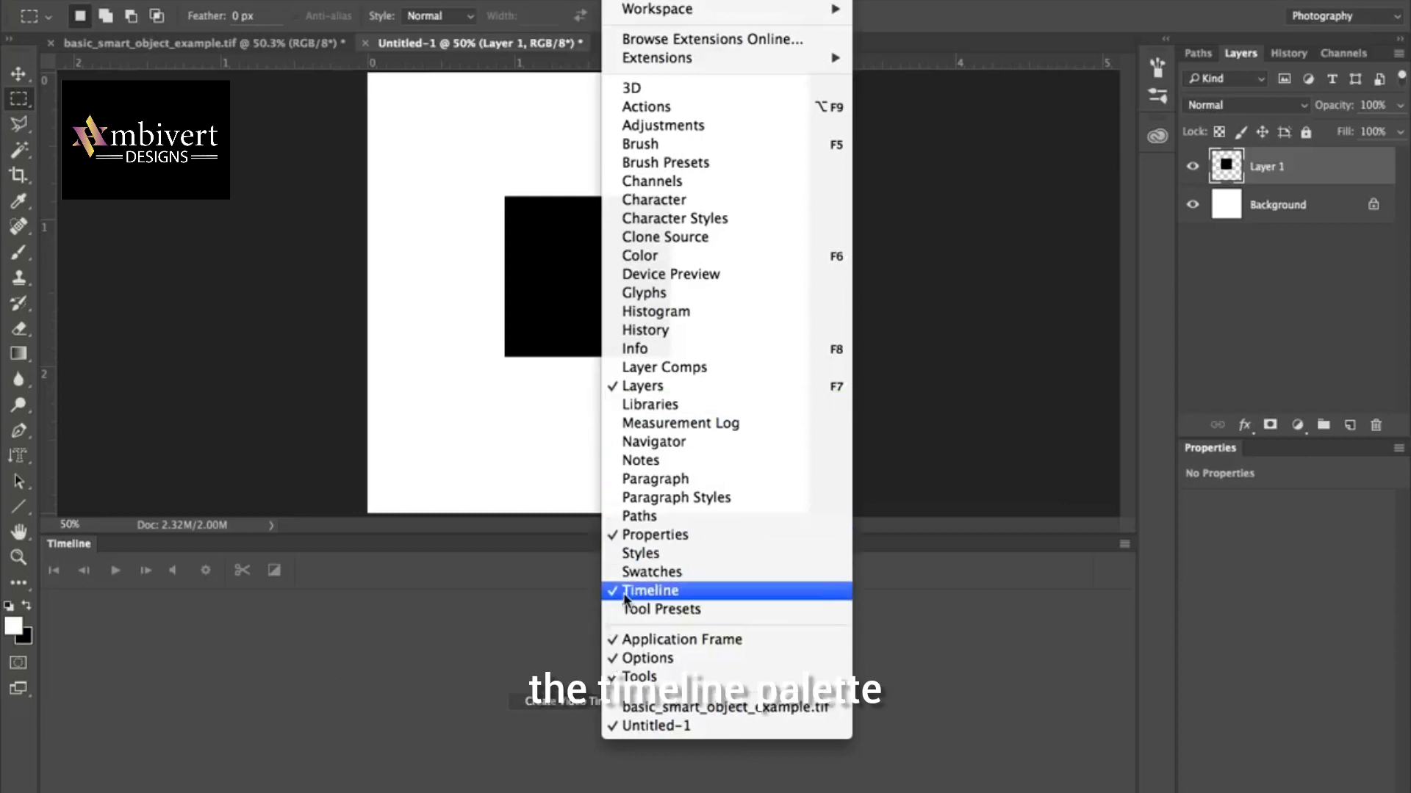
pyautogui.click(625, 1)
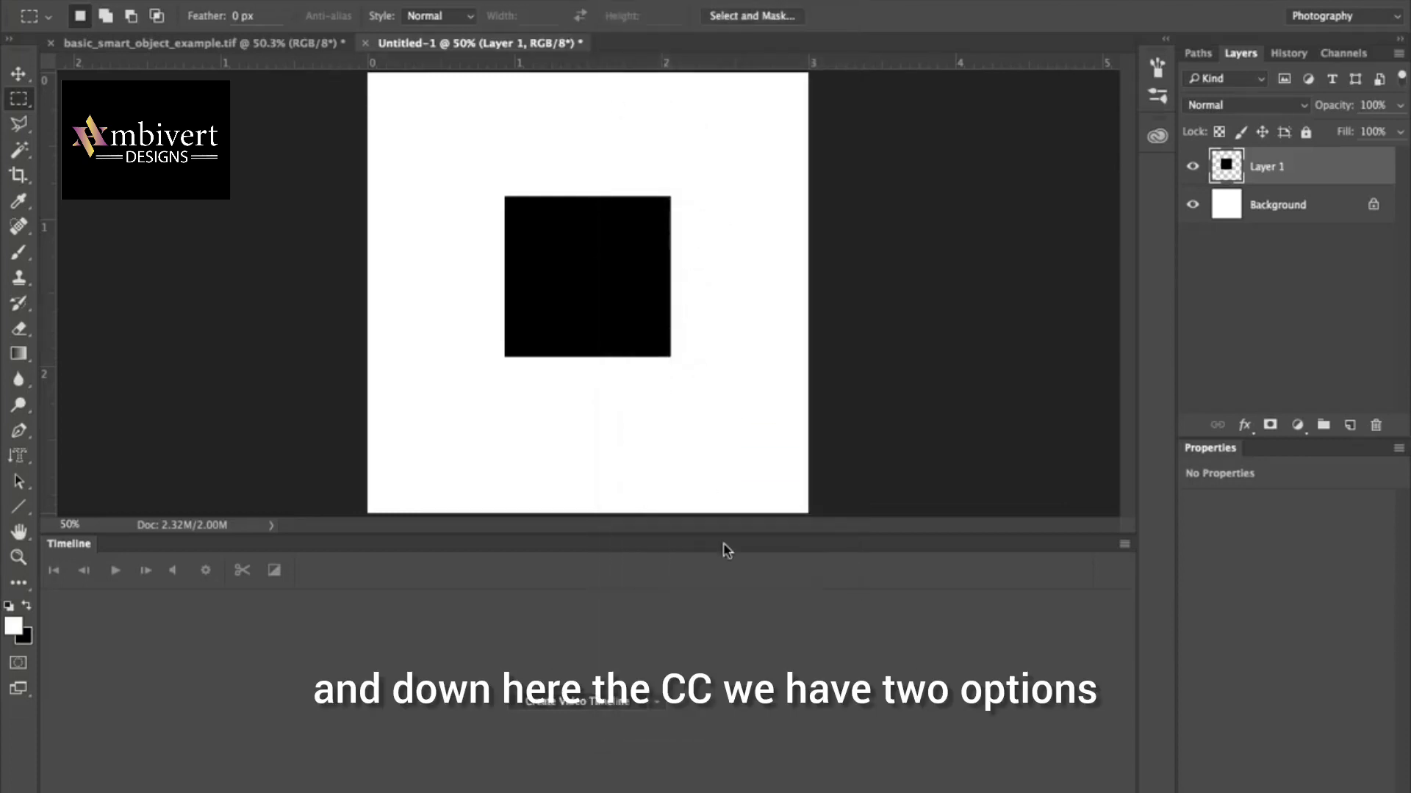
pyautogui.click(656, 707)
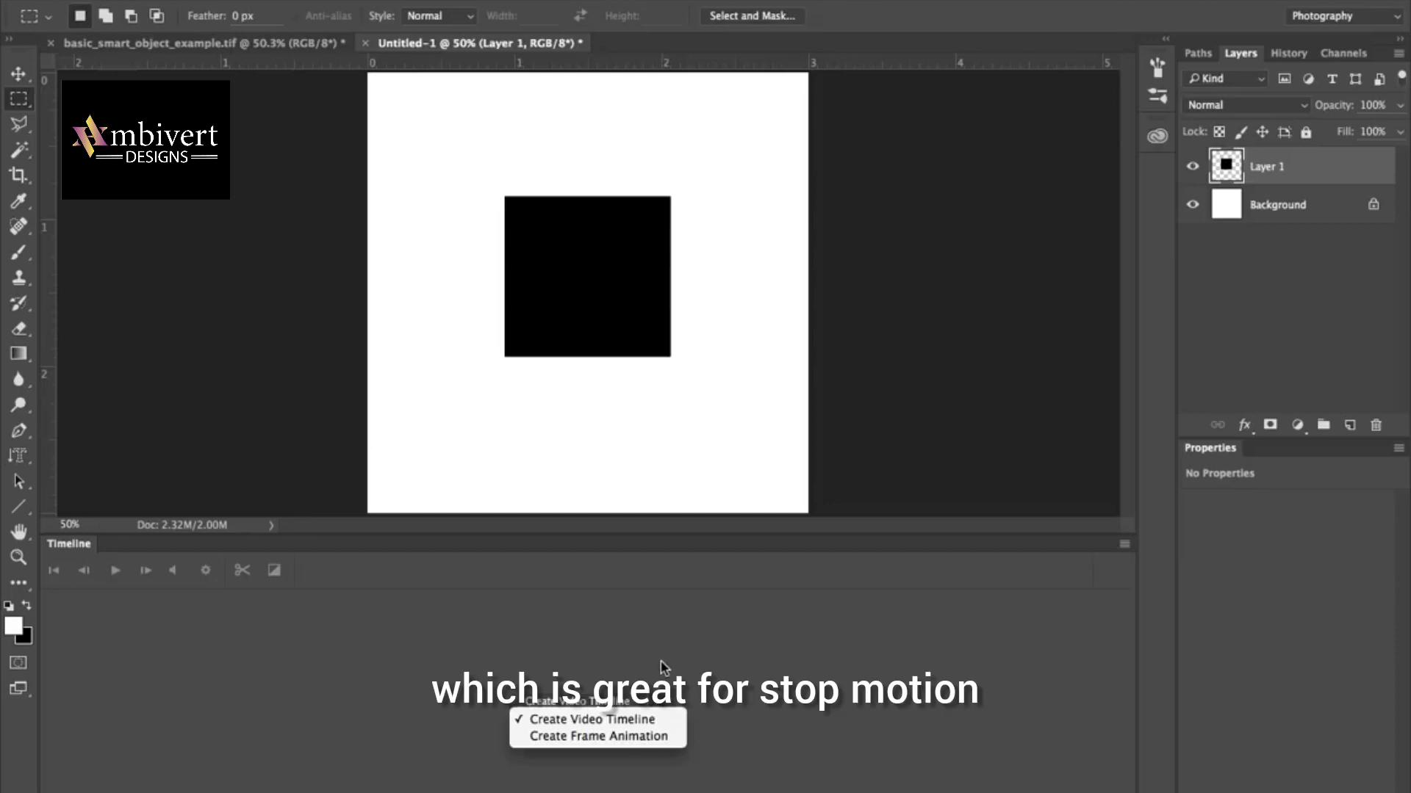
pyautogui.click(657, 703)
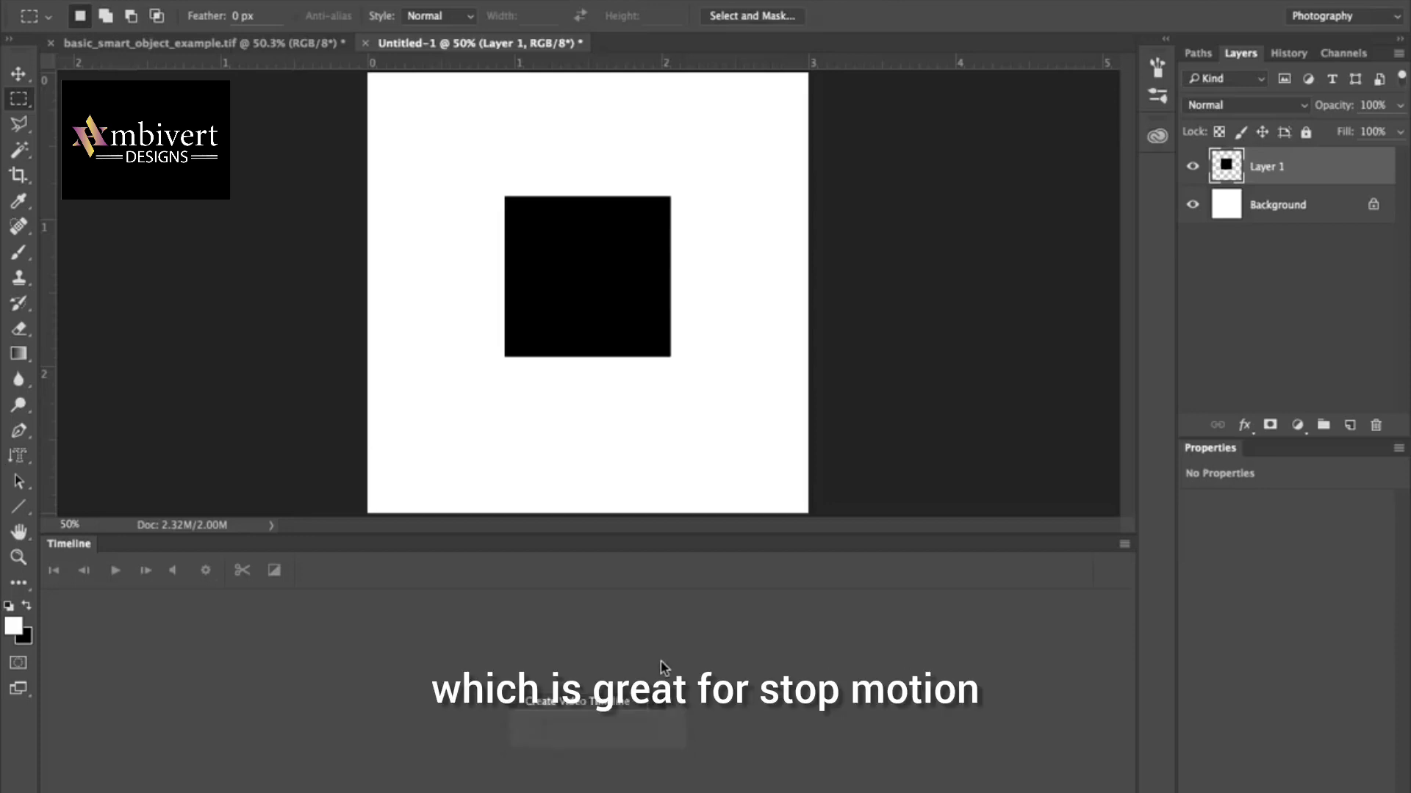
pyautogui.click(588, 703)
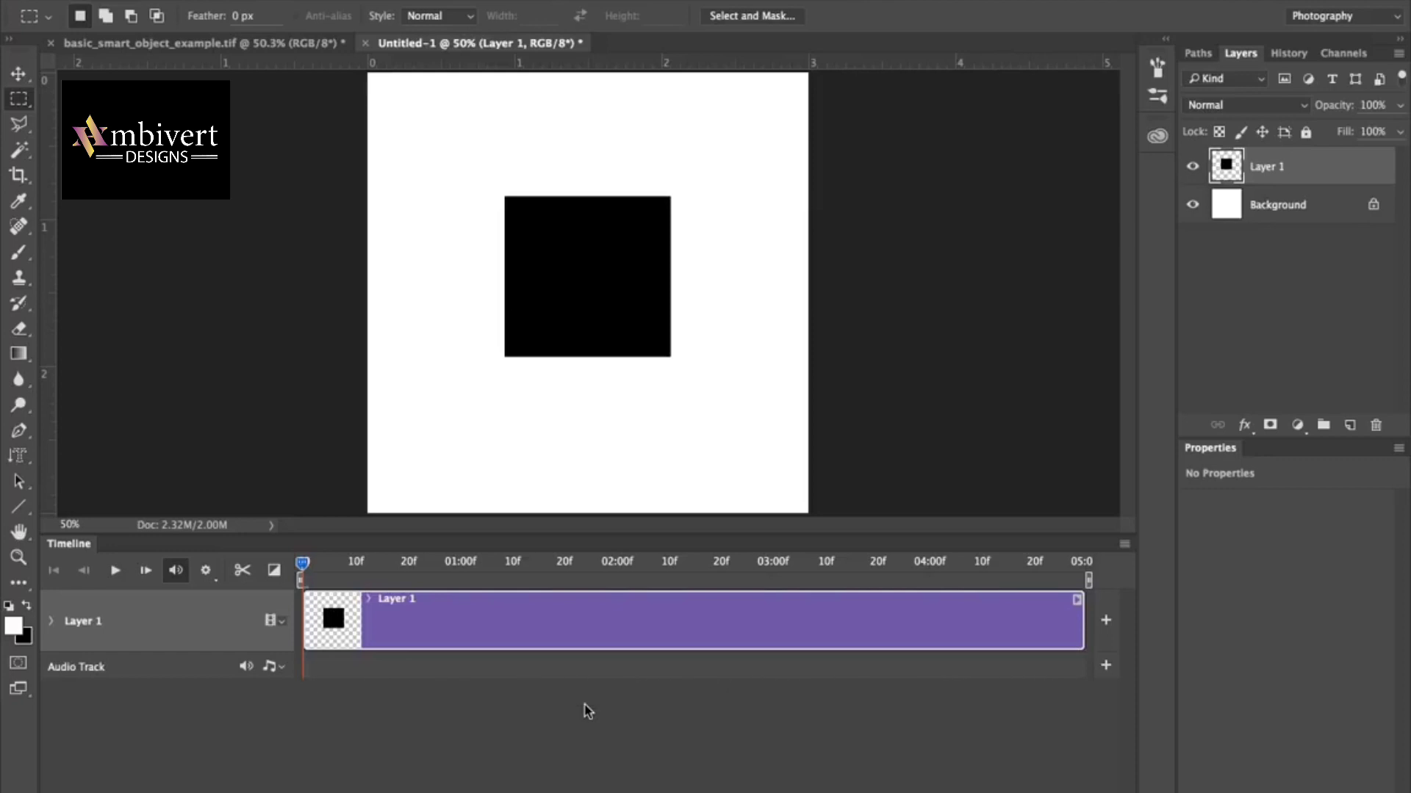
# Convert Layer 1 to a smart object and expand its timeline track to show the Transform property.
pyautogui.click(52, 623)
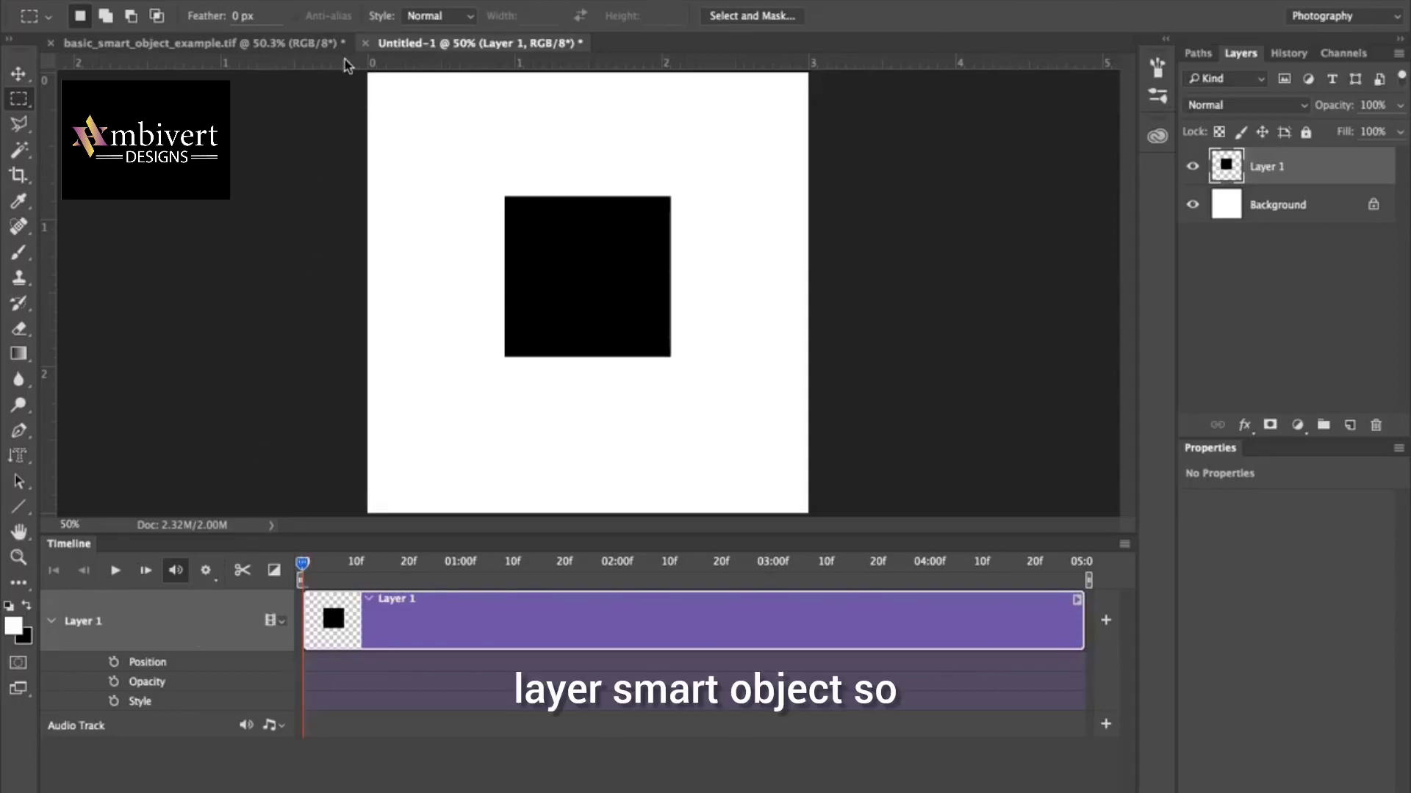
pyautogui.click(327, 0)
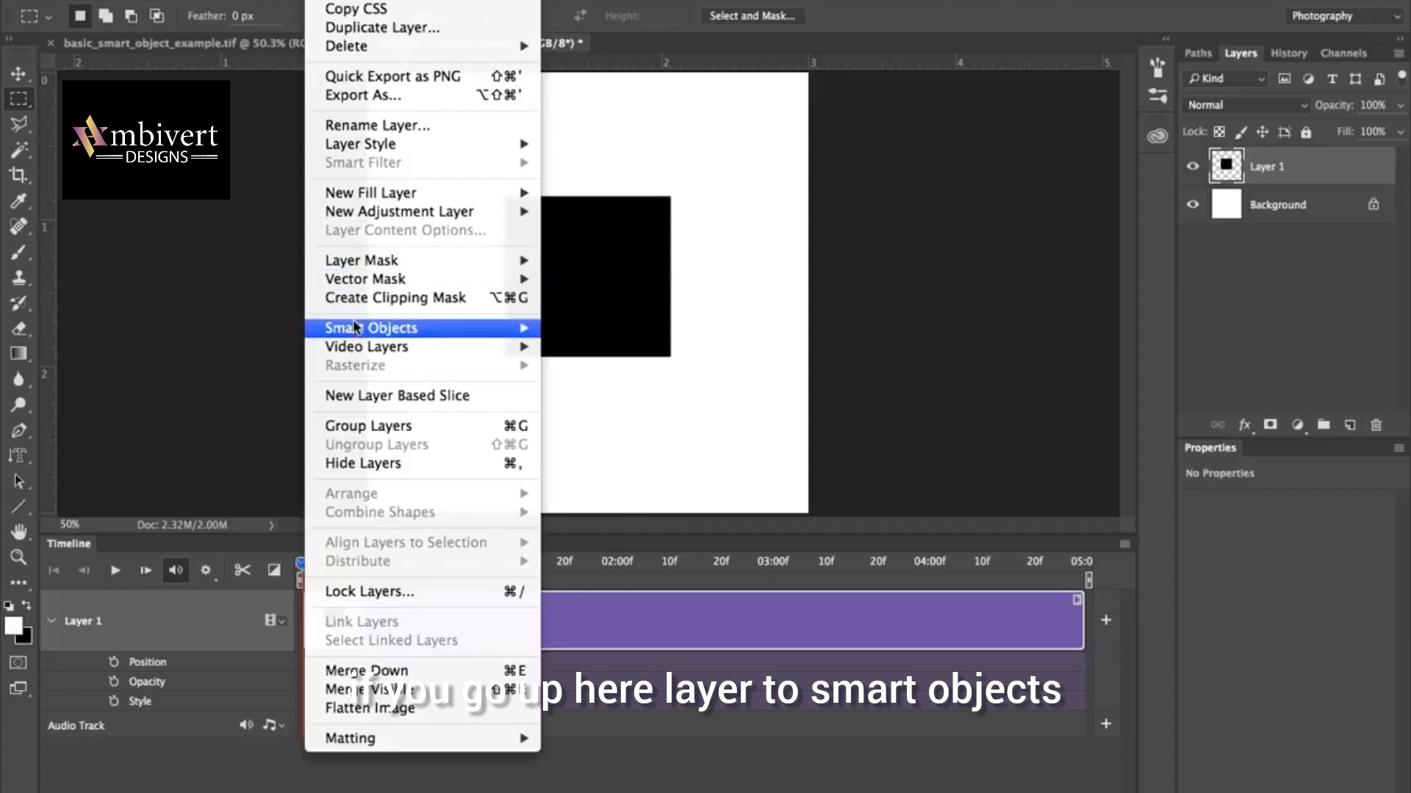
pyautogui.moveTo(355, 327)
pyautogui.click(581, 329)
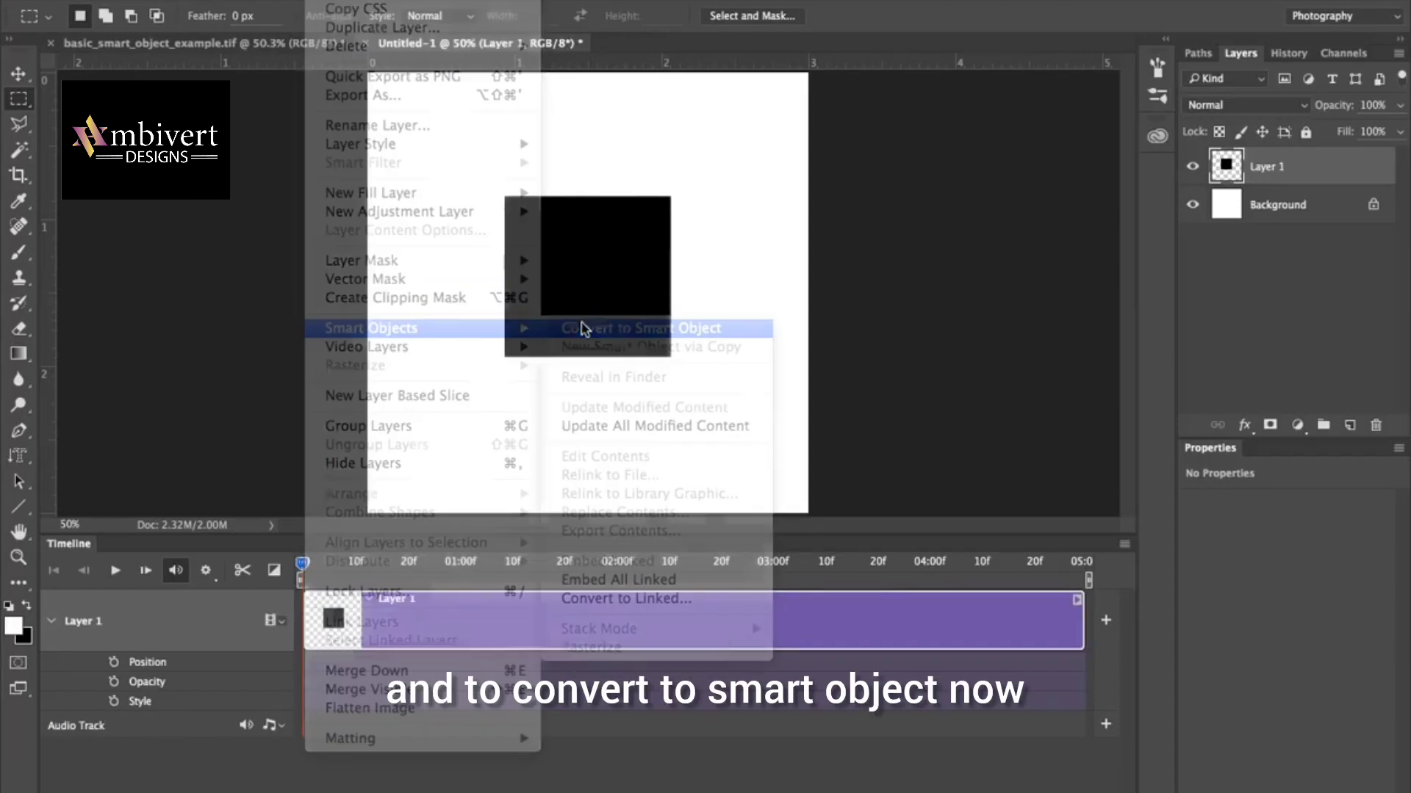
pyautogui.click(52, 621)
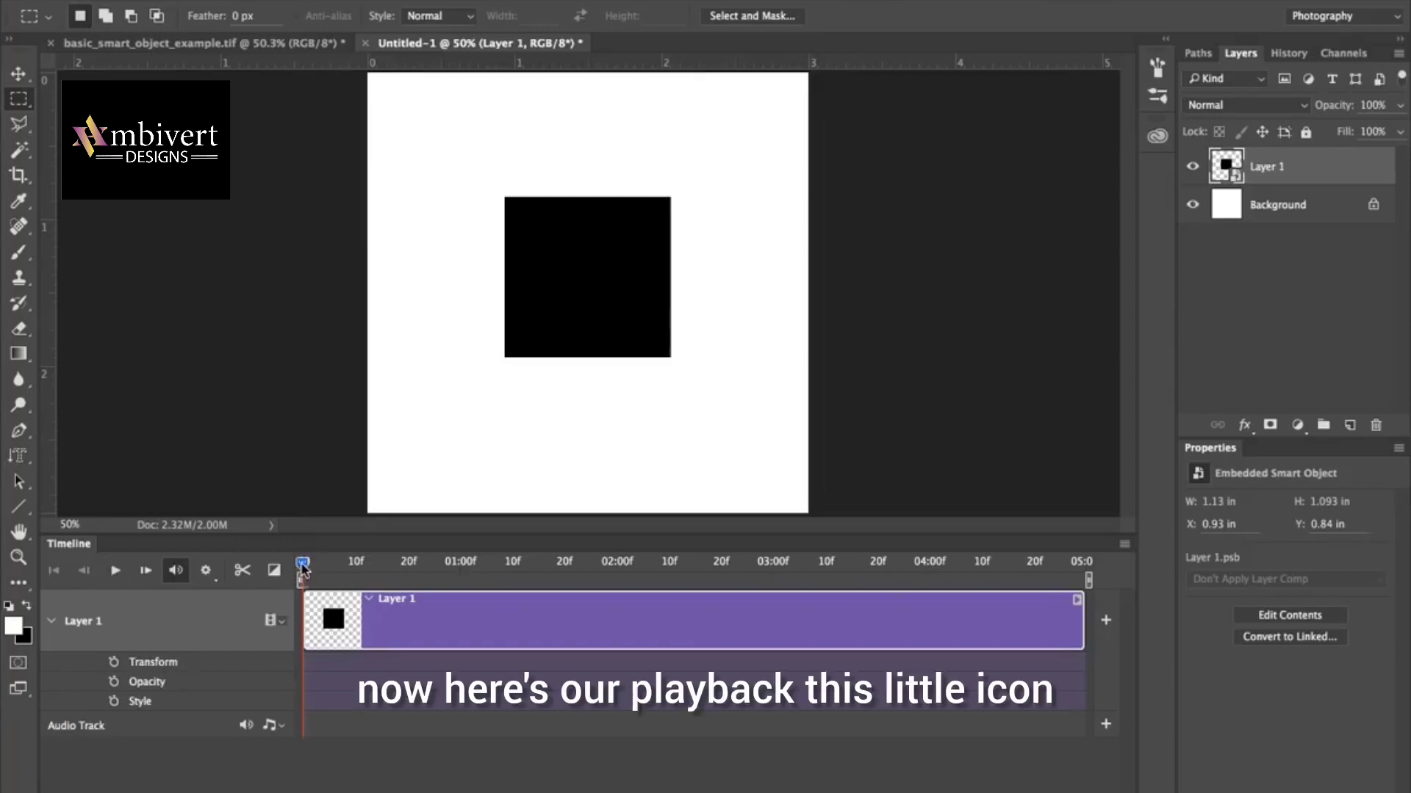
# Enable Transform keyframing for Layer 1 with a first keyframe at the start of the timeline.
pyautogui.moveTo(302, 566); pyautogui.dragTo(474, 564)
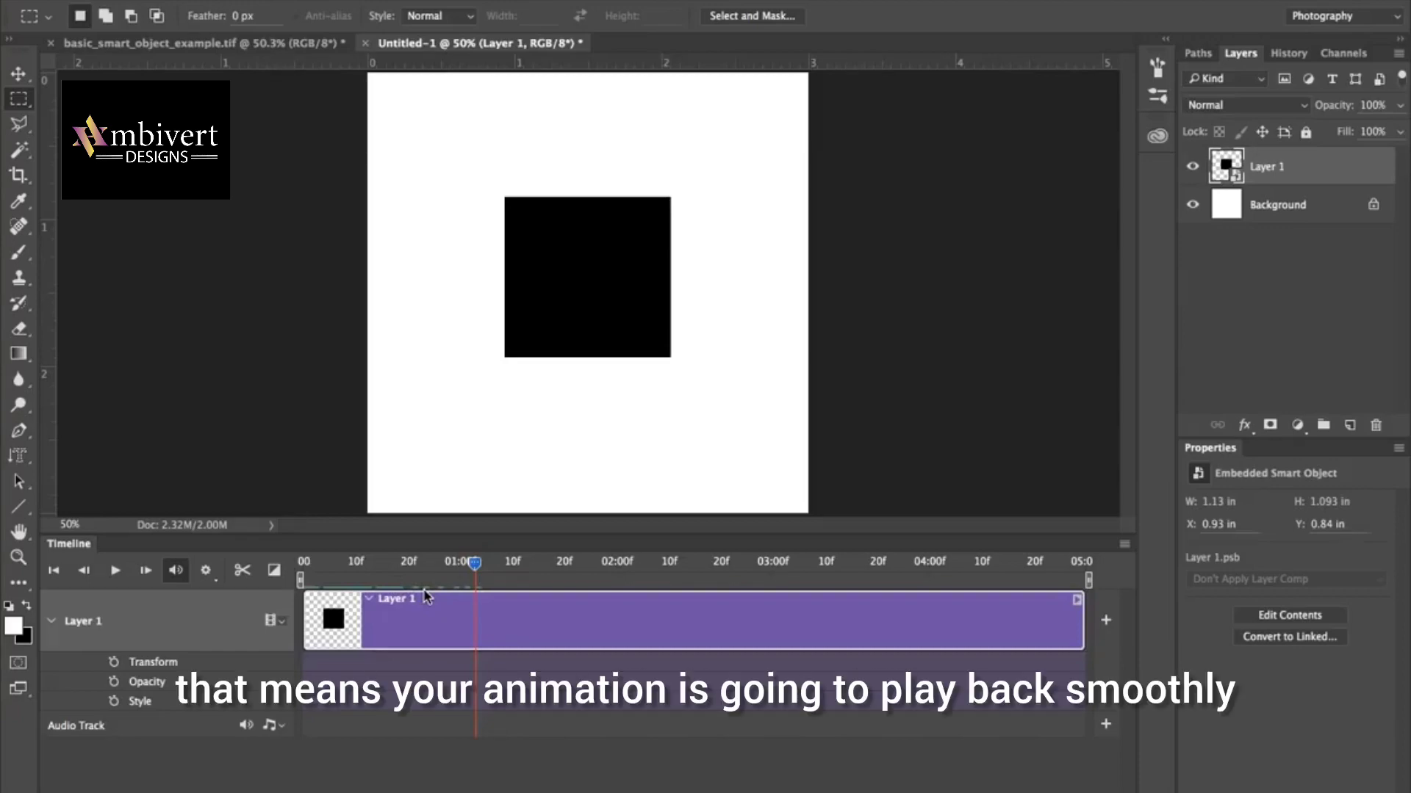
pyautogui.moveTo(475, 565); pyautogui.dragTo(293, 560)
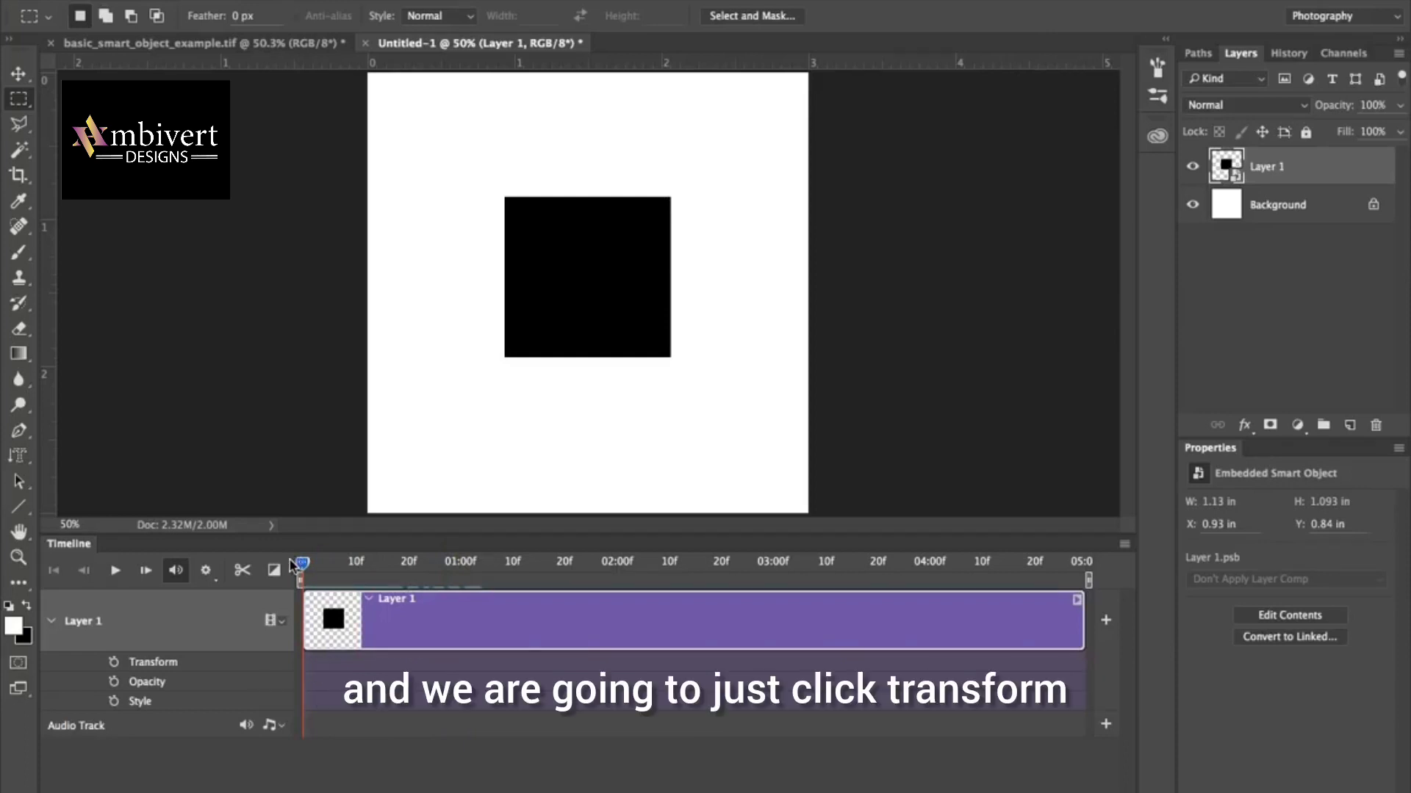
pyautogui.click(114, 663)
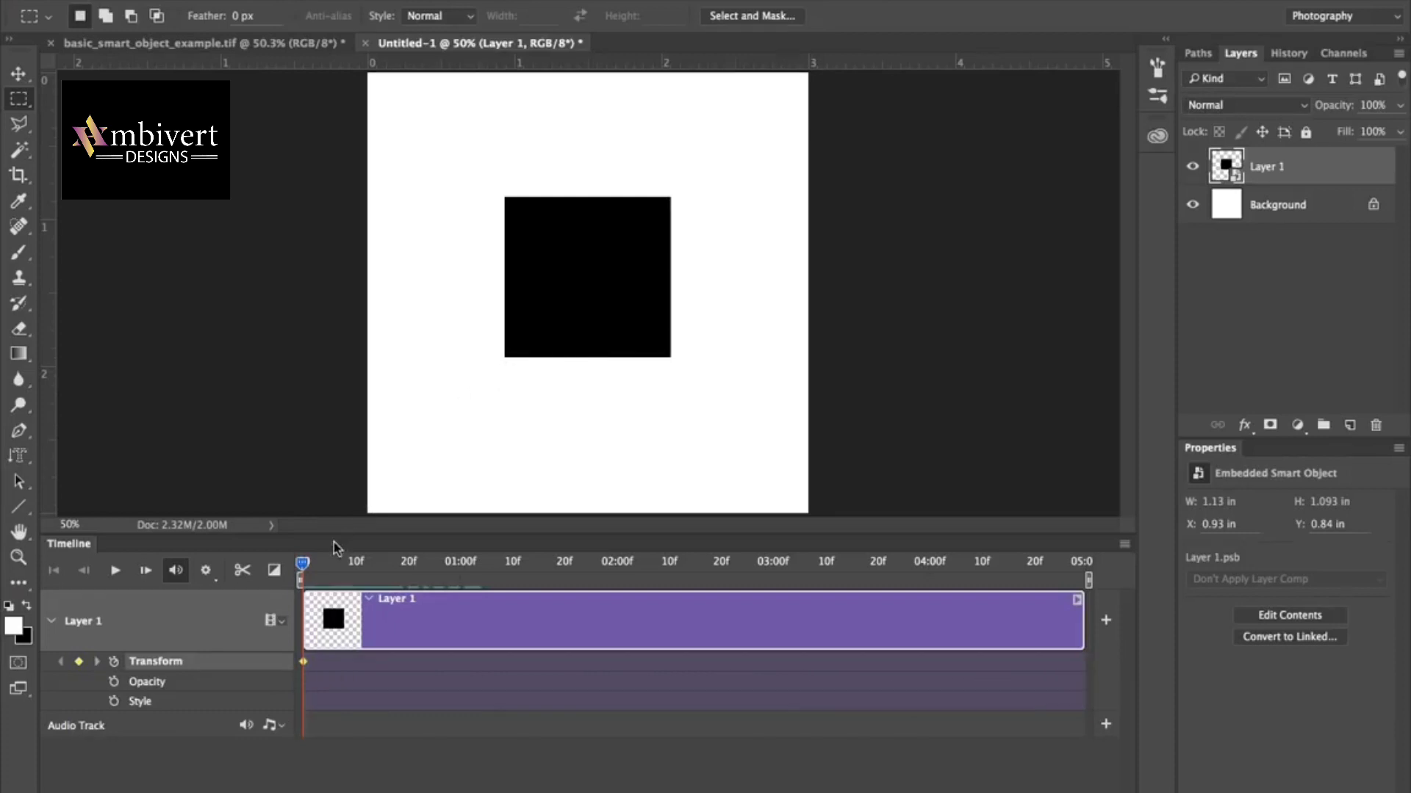
# At 01:00f, rotate the black square clockwise by about 89.5° with Free Transform.
pyautogui.moveTo(302, 570); pyautogui.dragTo(461, 591)
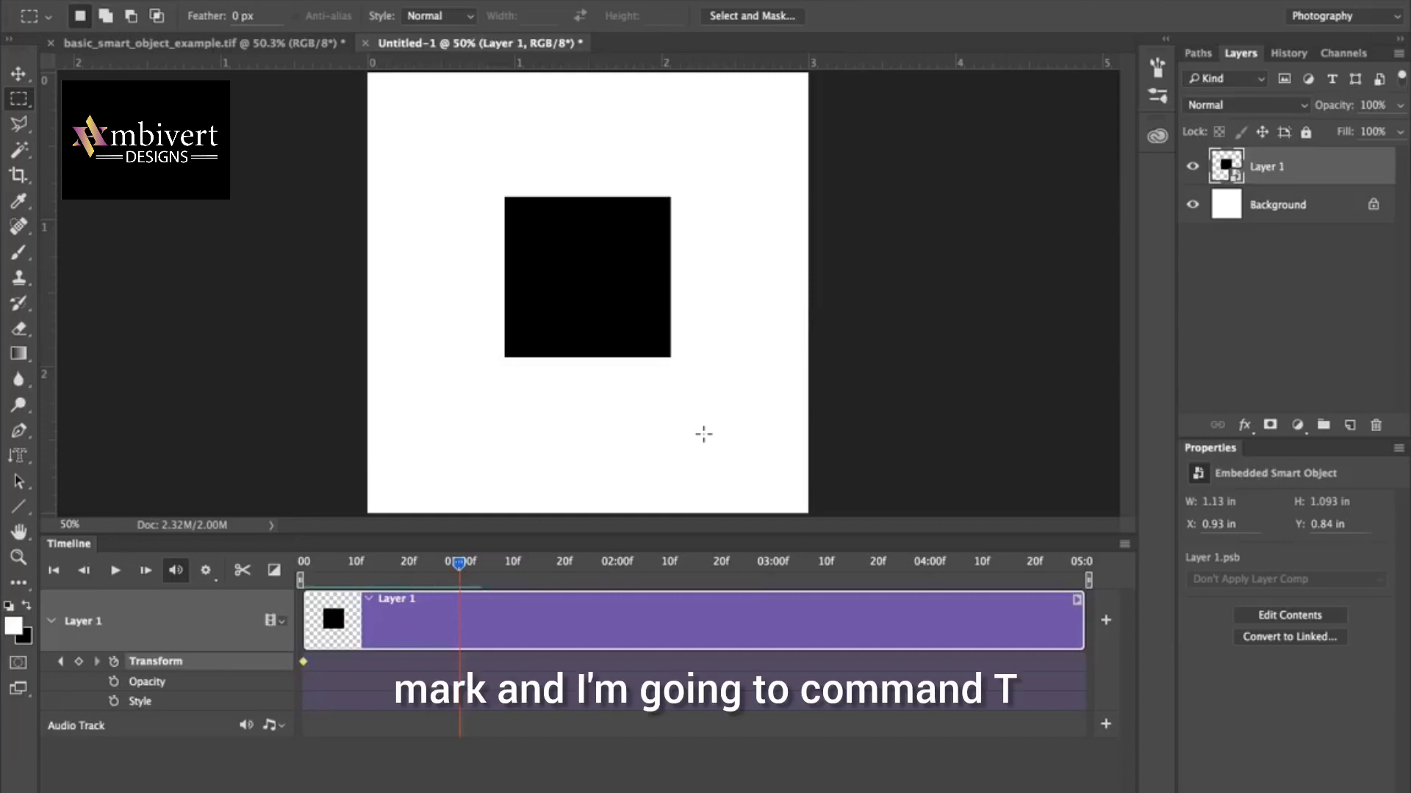
pyautogui.press('super+t')
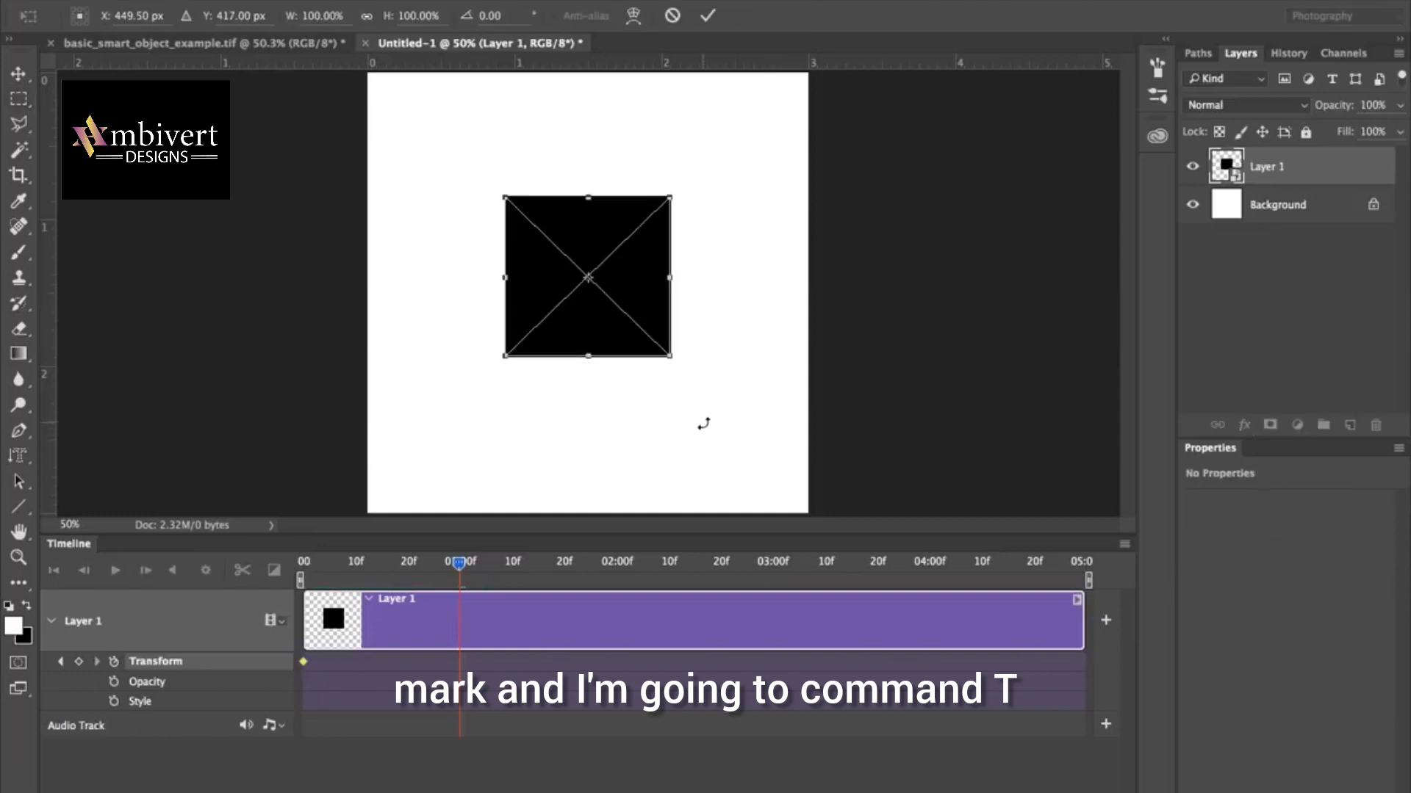
pyautogui.moveTo(683, 365); pyautogui.dragTo(502, 369)
pyautogui.press('Return')
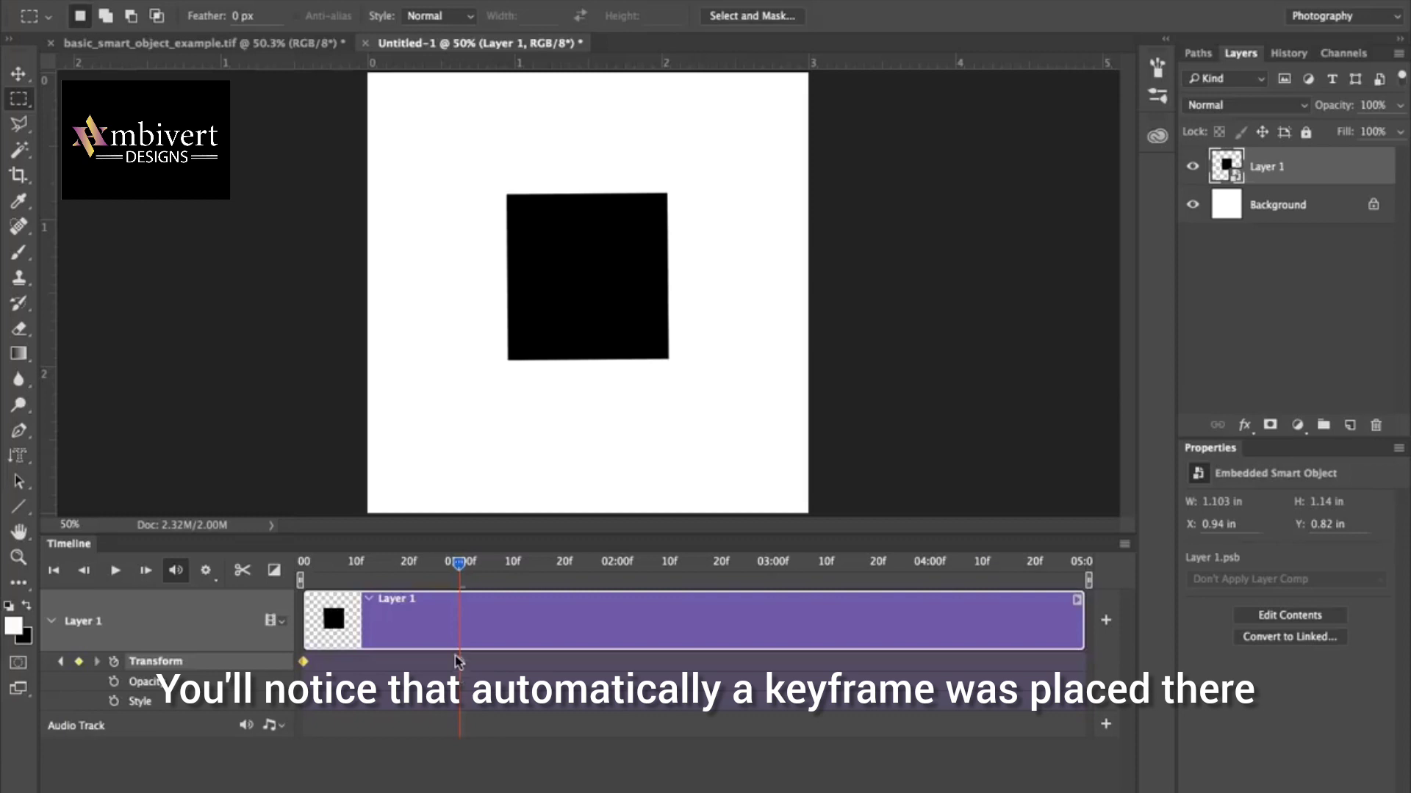
# At 02:00f, scale the square proportionally to about 55%, keeping its lower-left corner in place.
pyautogui.moveTo(459, 567); pyautogui.dragTo(618, 580)
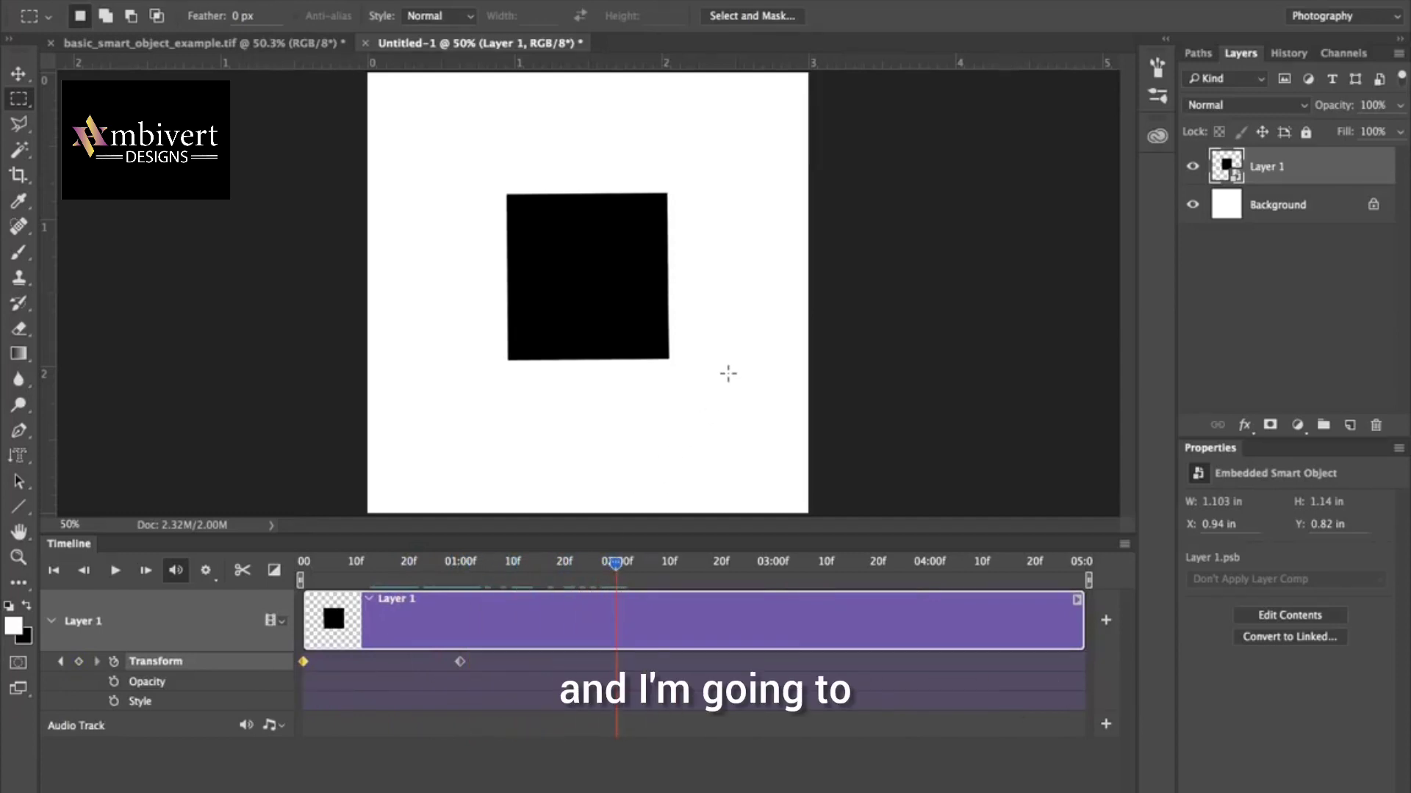
pyautogui.press('super+t')
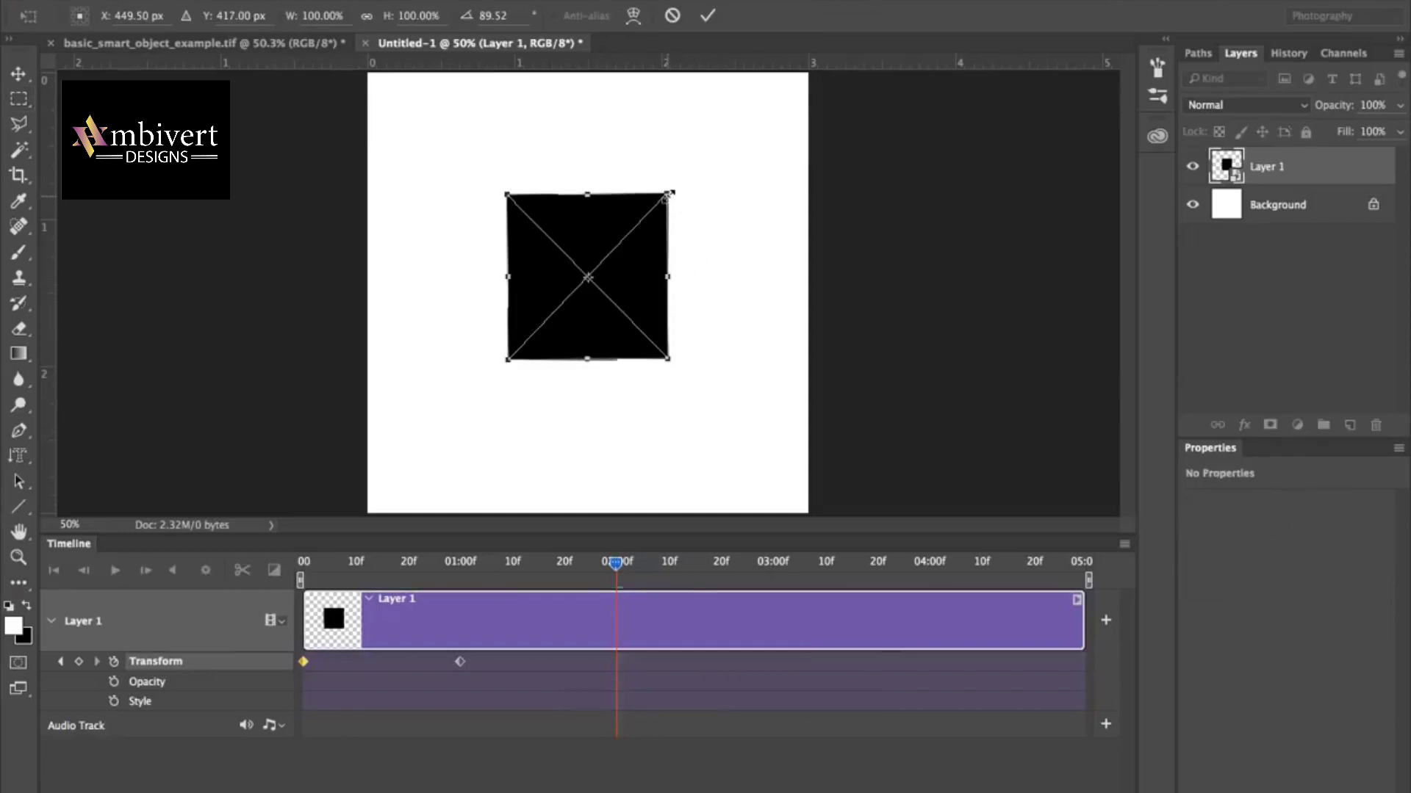
pyautogui.moveTo(669, 195); pyautogui.dragTo(602, 277)
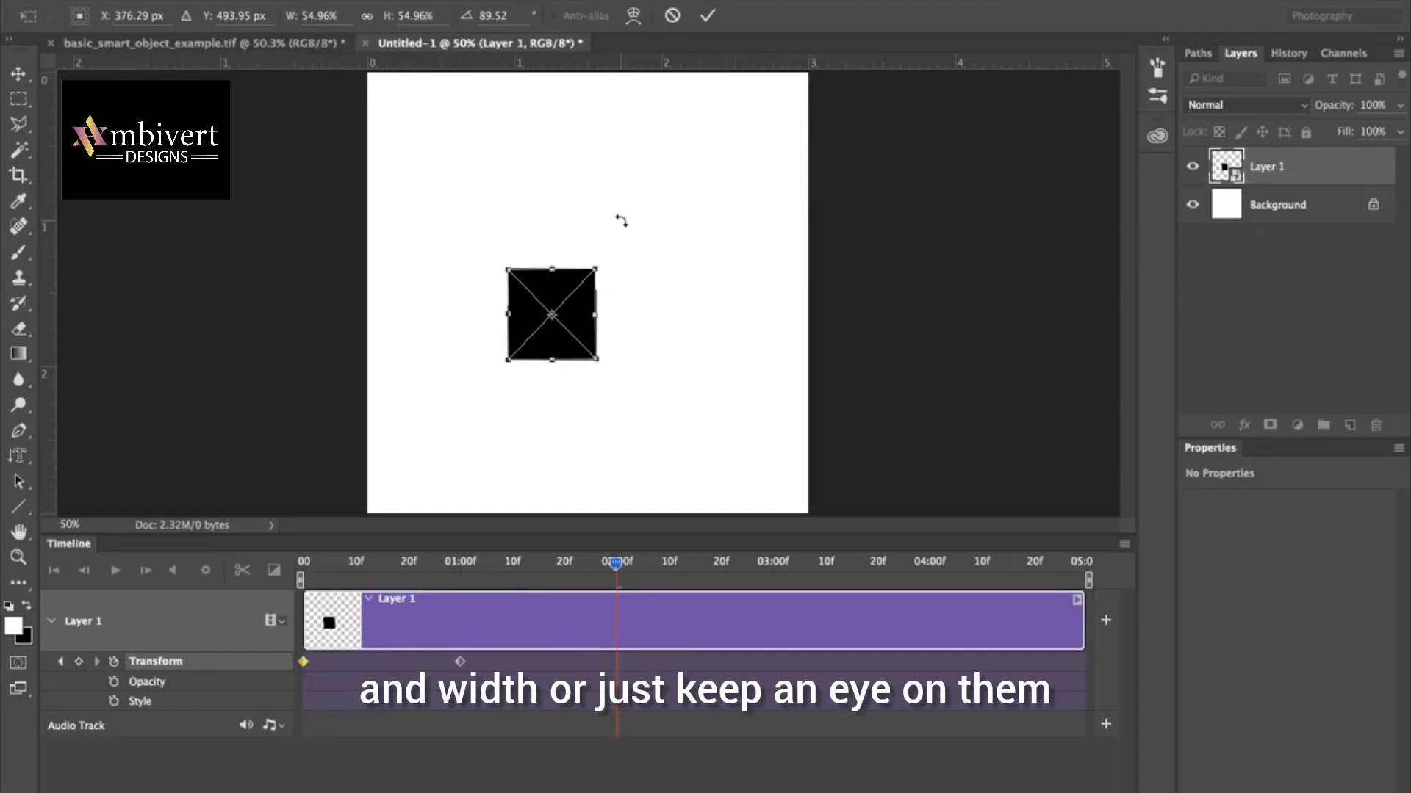
pyautogui.press('m')
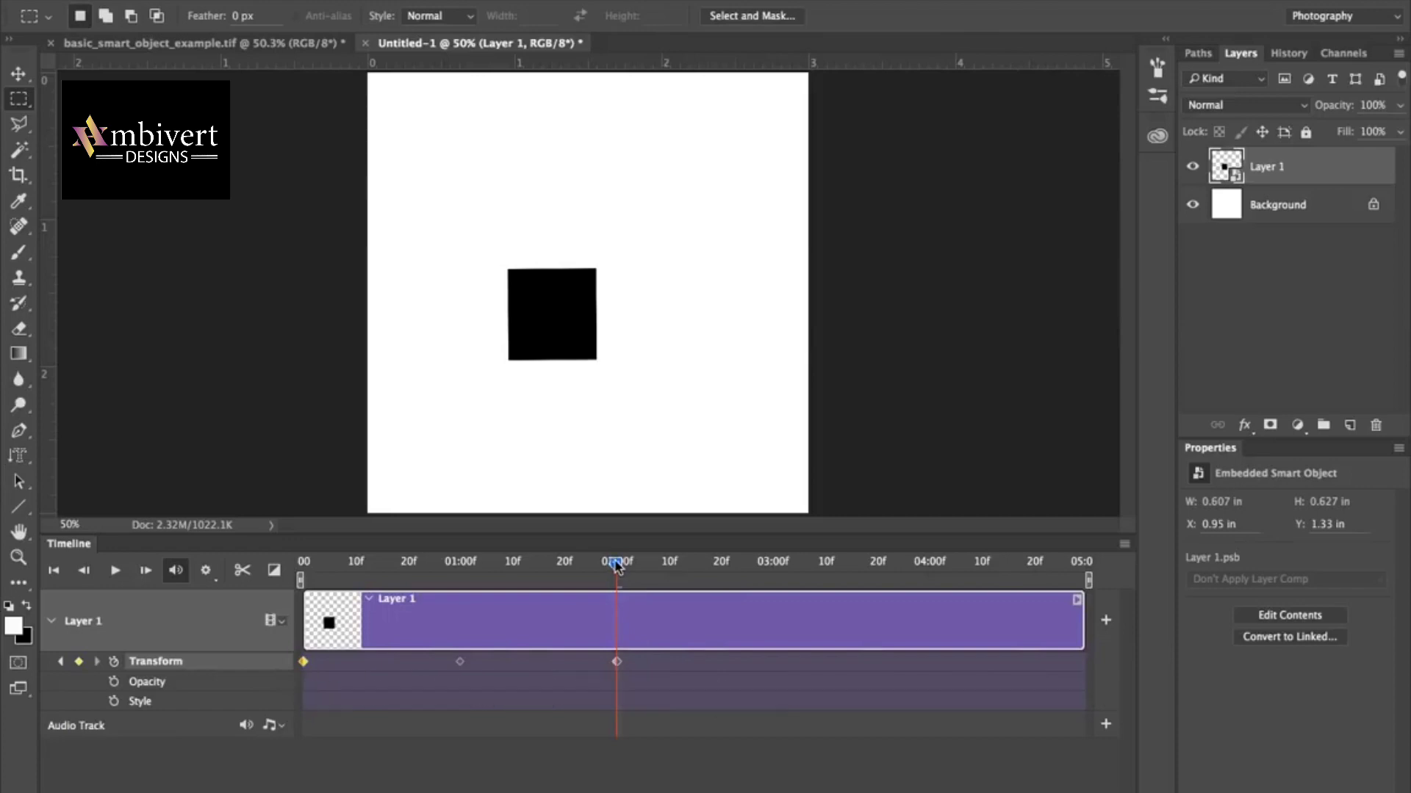
# At 03:00f, move the small square into the lower-left corner of the canvas using Free Transform.
pyautogui.moveTo(616, 563); pyautogui.dragTo(775, 576)
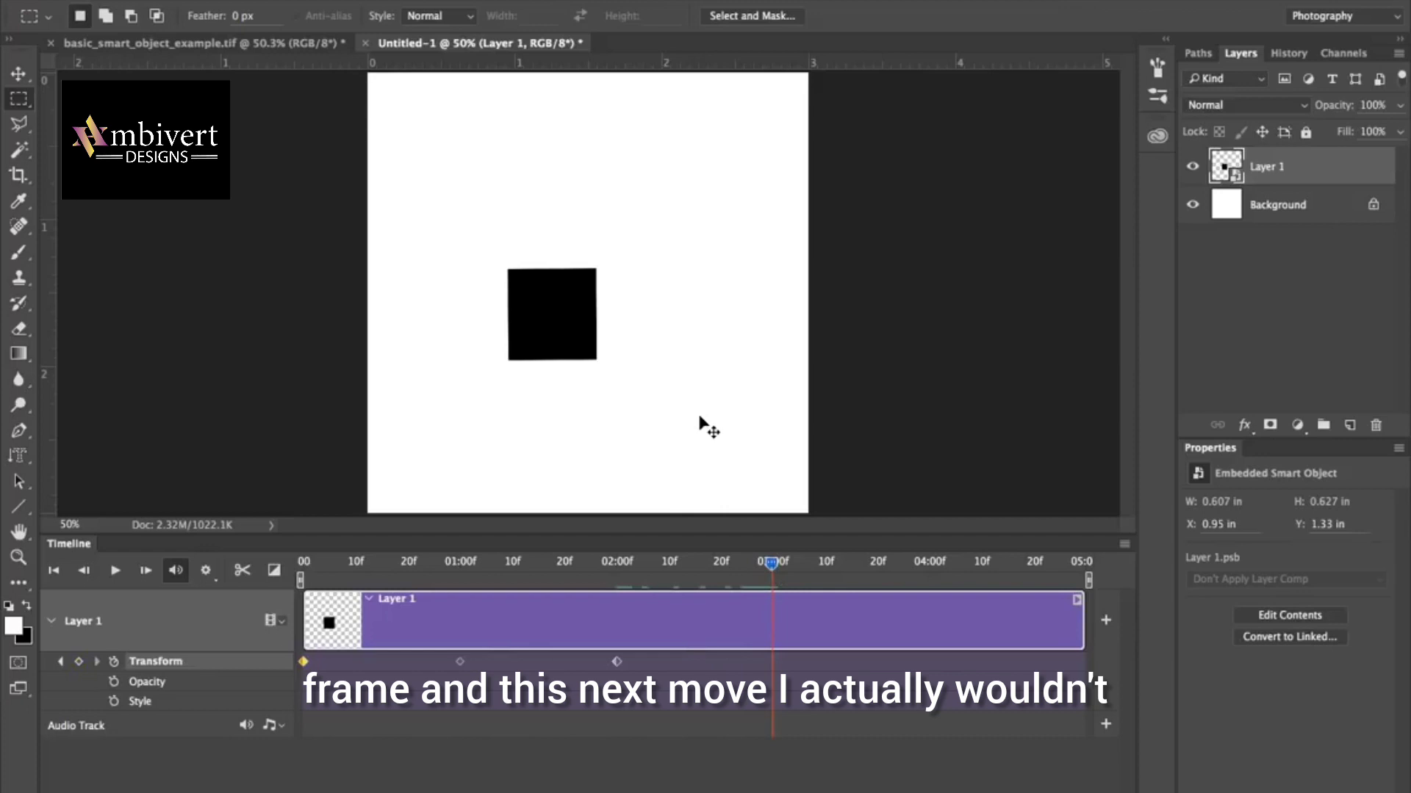
pyautogui.press('super+t')
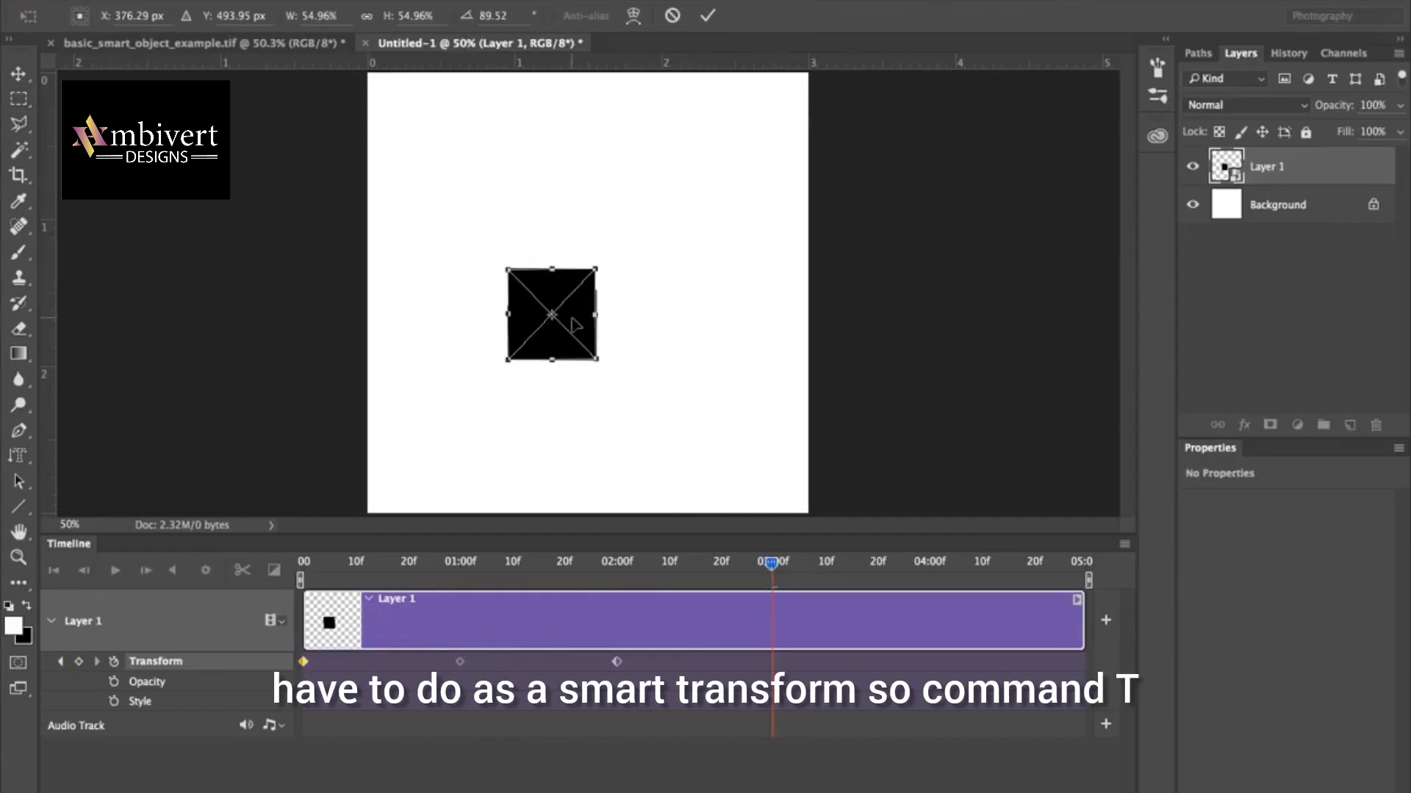
pyautogui.moveTo(575, 326); pyautogui.dragTo(440, 475)
pyautogui.press('Return')
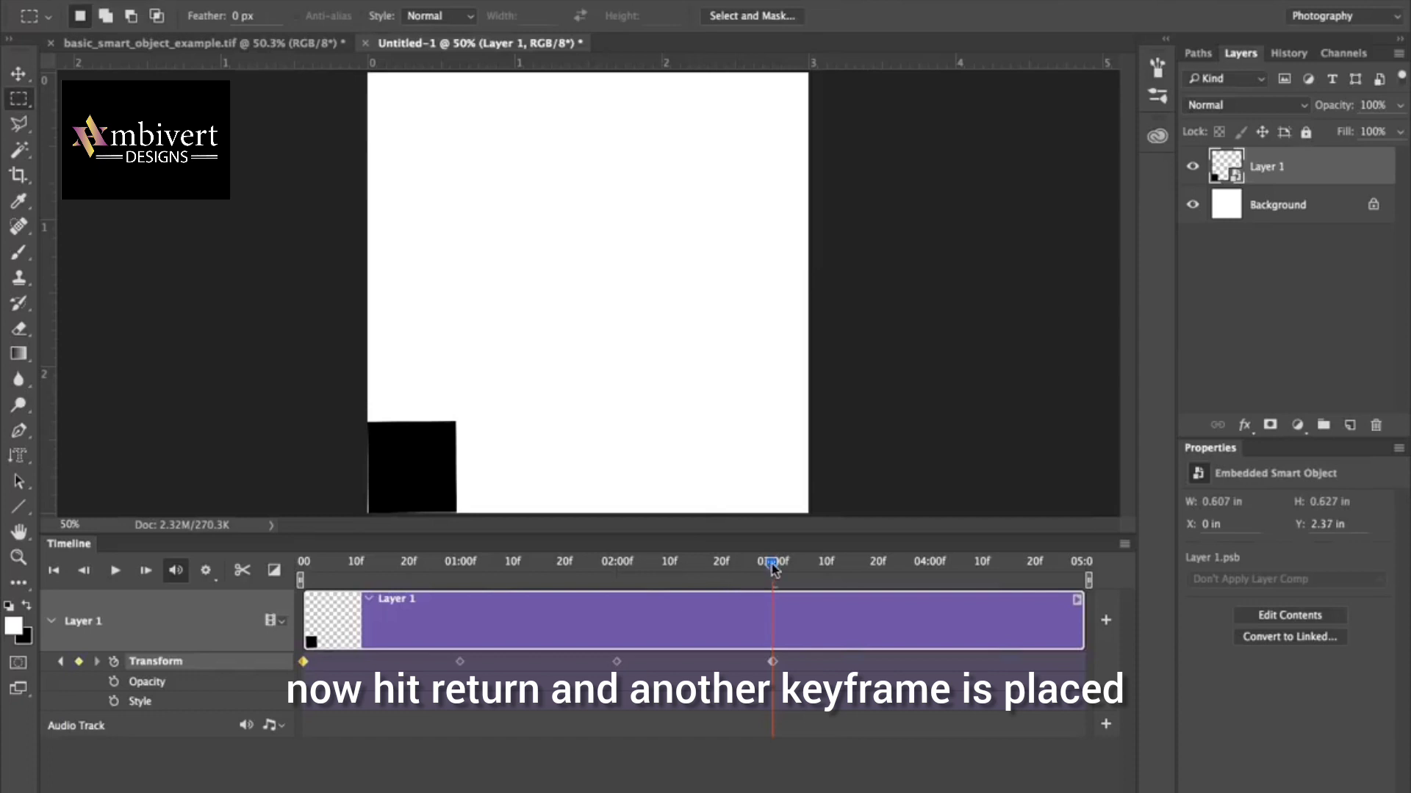
# At 04:00f, squash and widen the square into a rectangle about 1.5 in wide and 0.34 in high along the canvas's lower edge.
pyautogui.moveTo(779, 565); pyautogui.dragTo(929, 566)
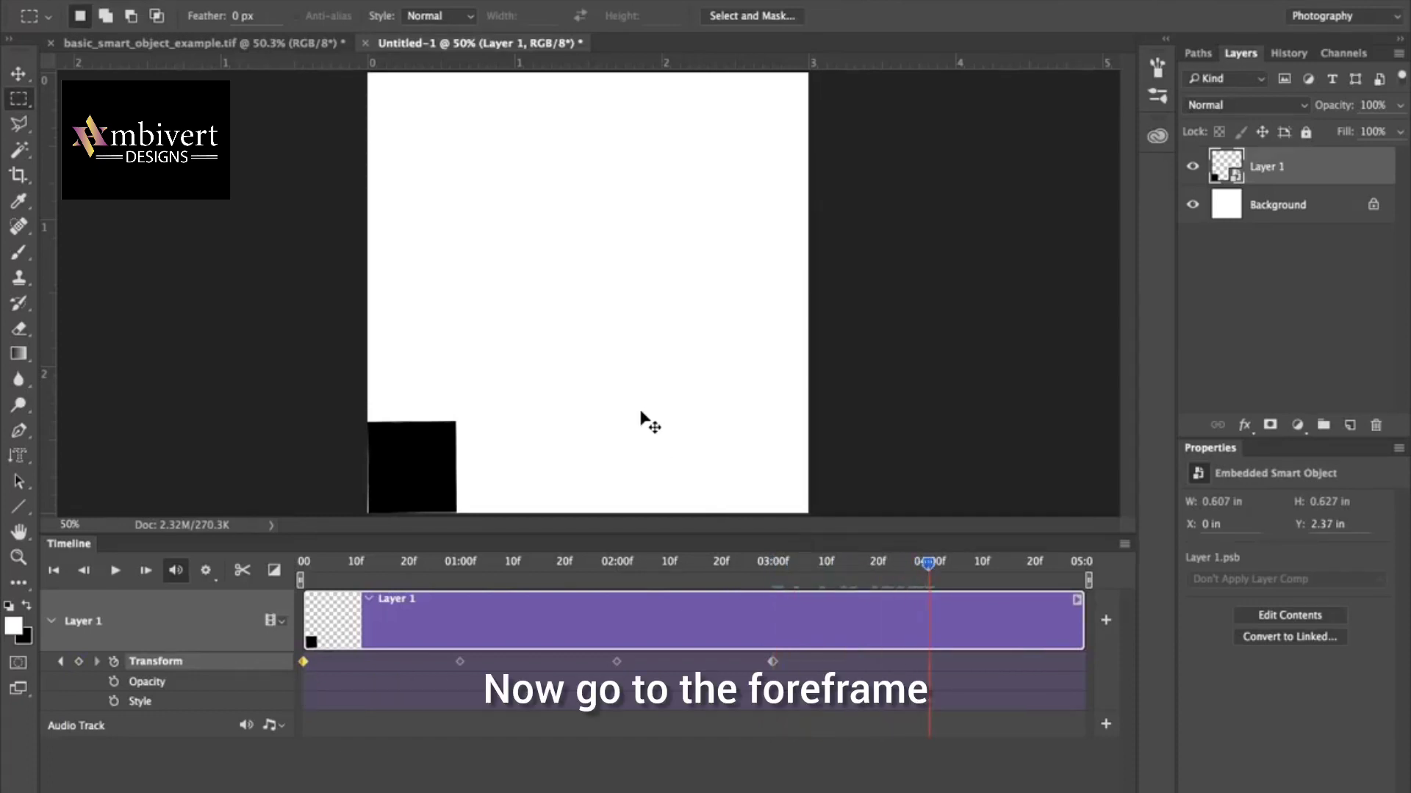
pyautogui.hotkey('ctrl', 't')
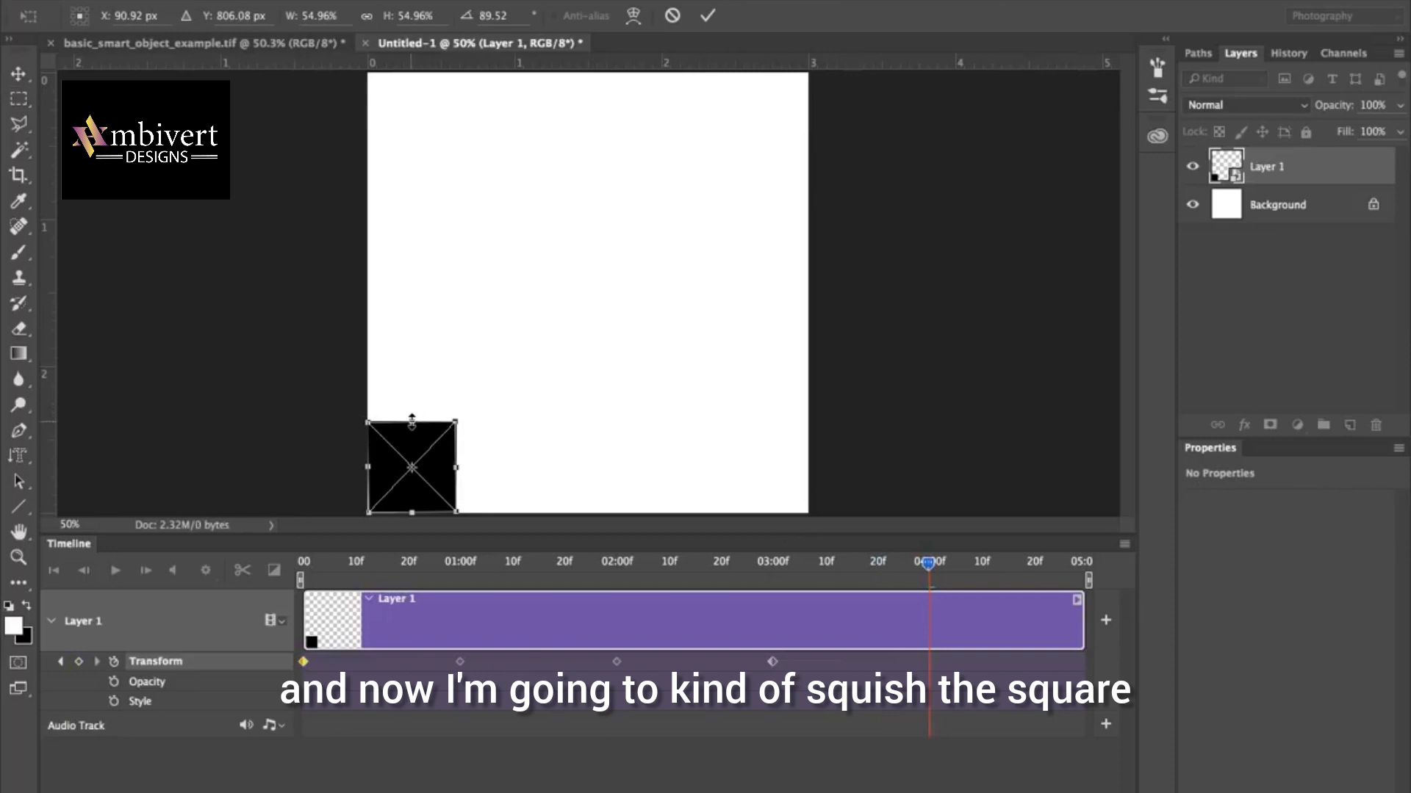
pyautogui.moveTo(411, 421); pyautogui.dragTo(411, 445)
pyautogui.moveTo(411, 460); pyautogui.dragTo(593, 494)
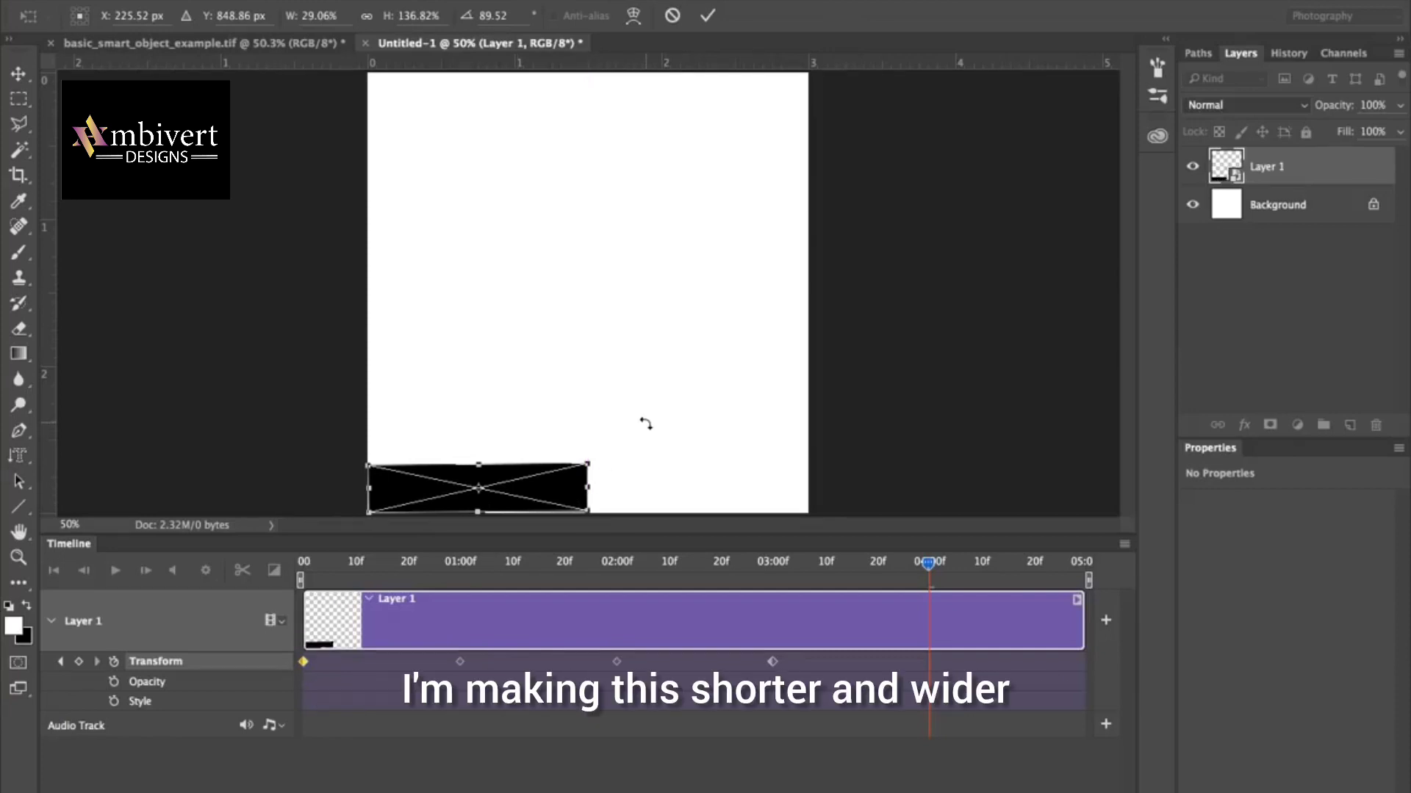
pyautogui.press('Return')
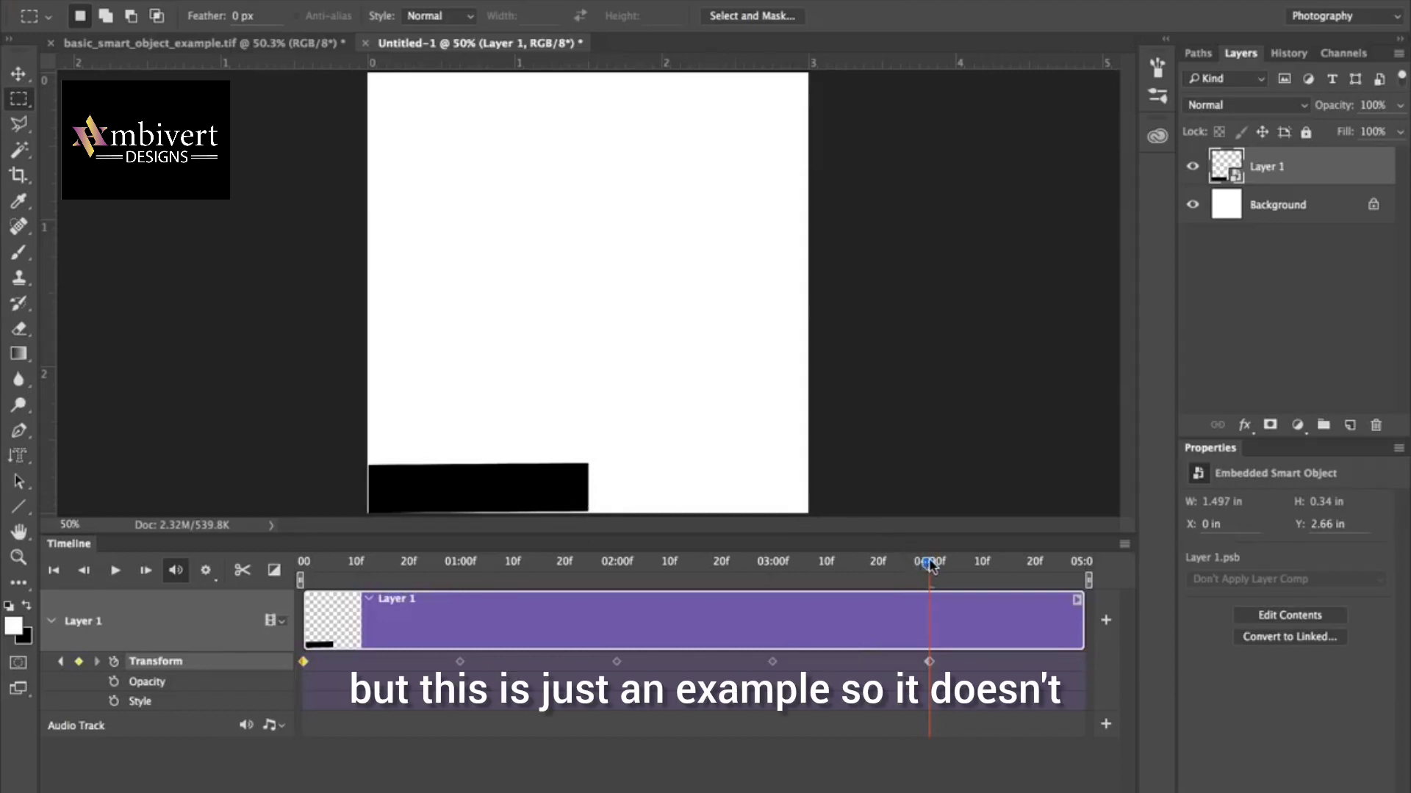
# At the last frame, stretch the rectangle across the canvas width at about 0.23 in high, straighten it to about 90°, and align it to the lower edge.
pyautogui.moveTo(929, 564); pyautogui.dragTo(1085, 564)
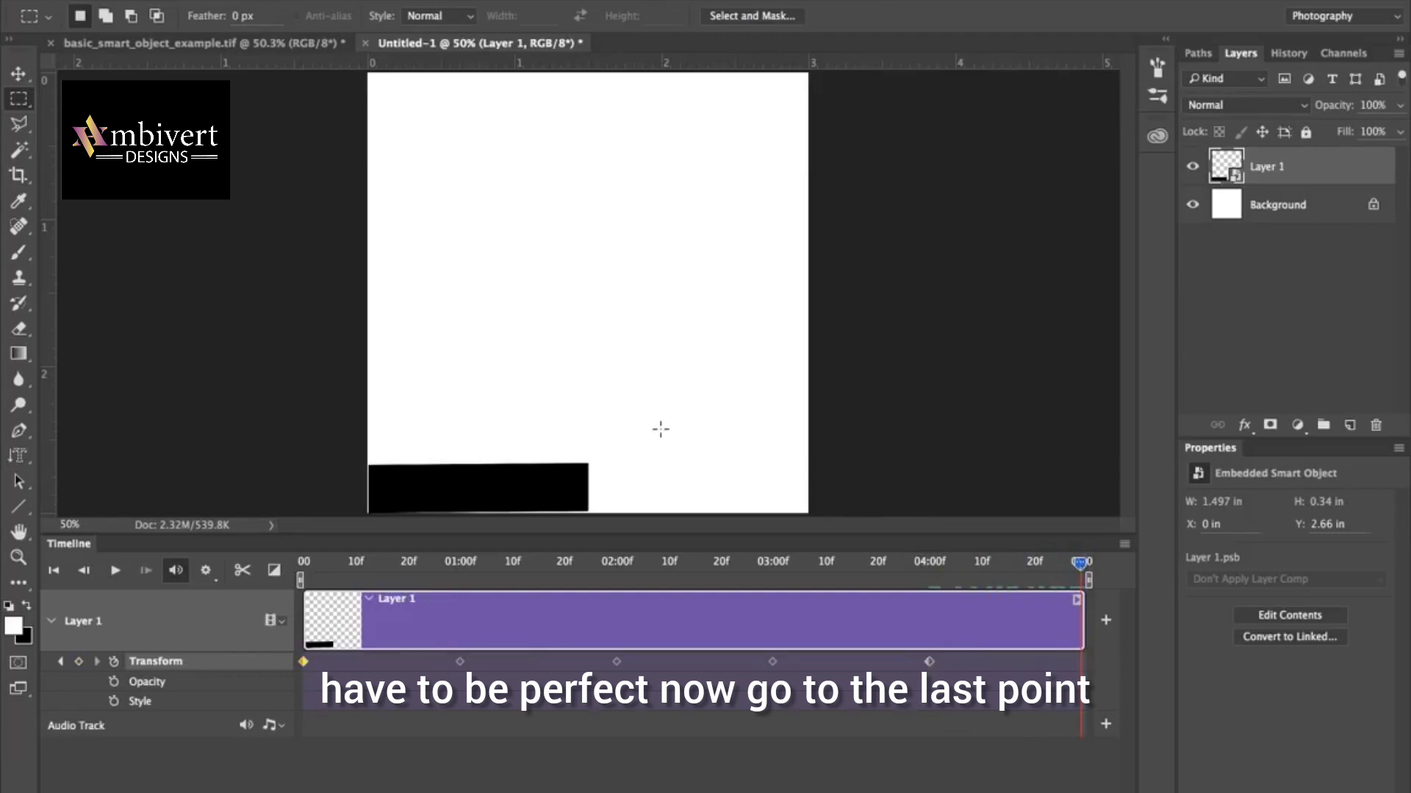
pyautogui.hotkey('ctrl', 't')
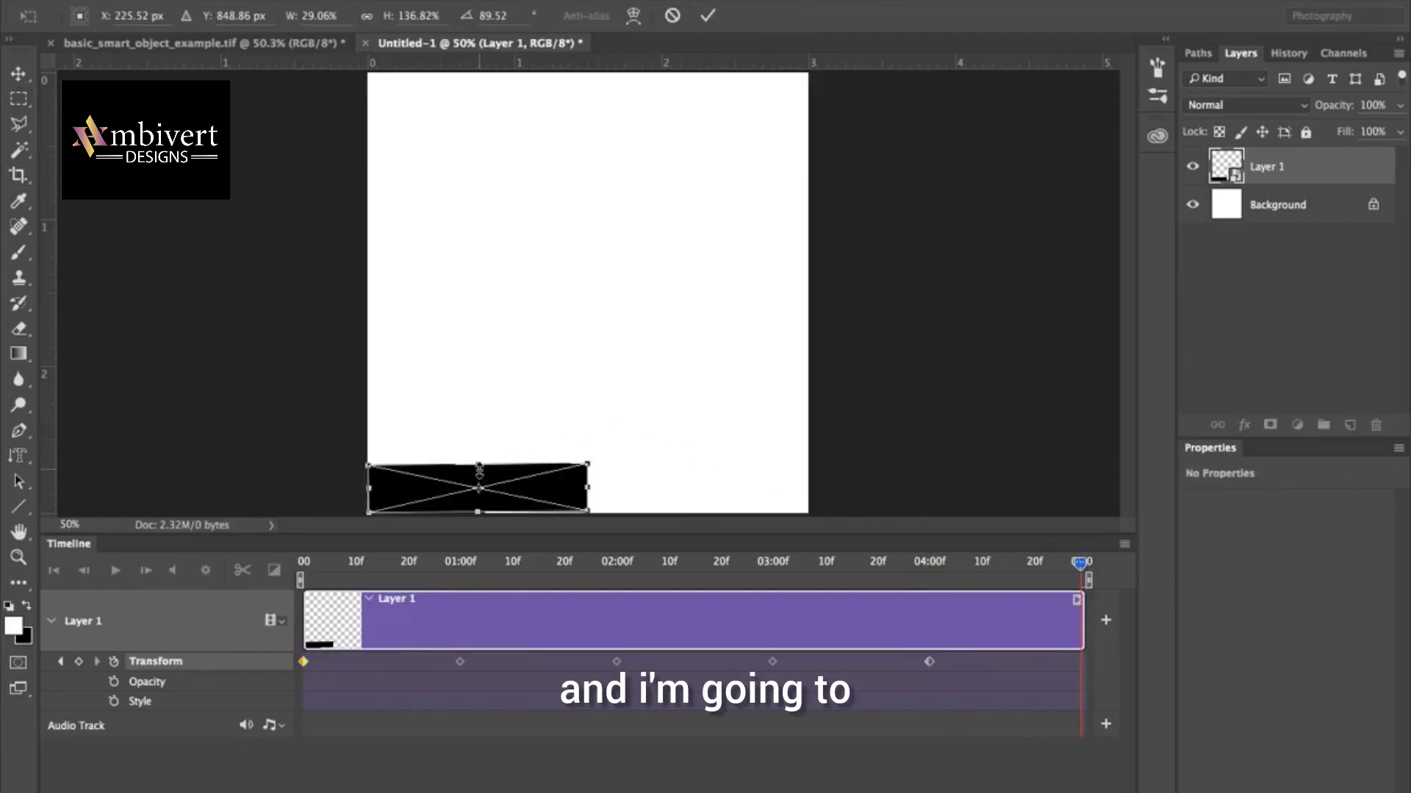
pyautogui.moveTo(479, 473); pyautogui.dragTo(479, 485)
pyautogui.moveTo(588, 496); pyautogui.dragTo(797, 490)
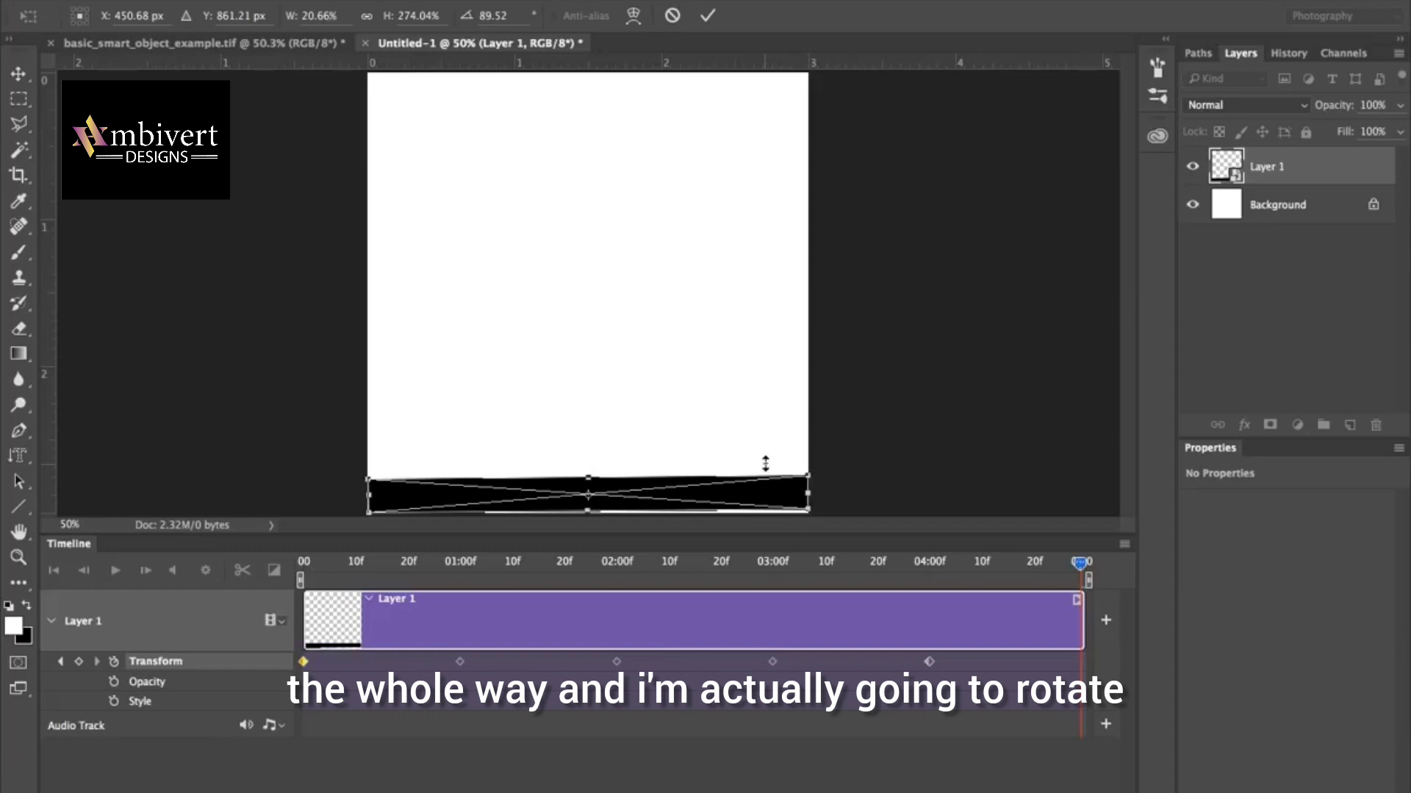
pyautogui.moveTo(769, 454); pyautogui.dragTo(765, 456)
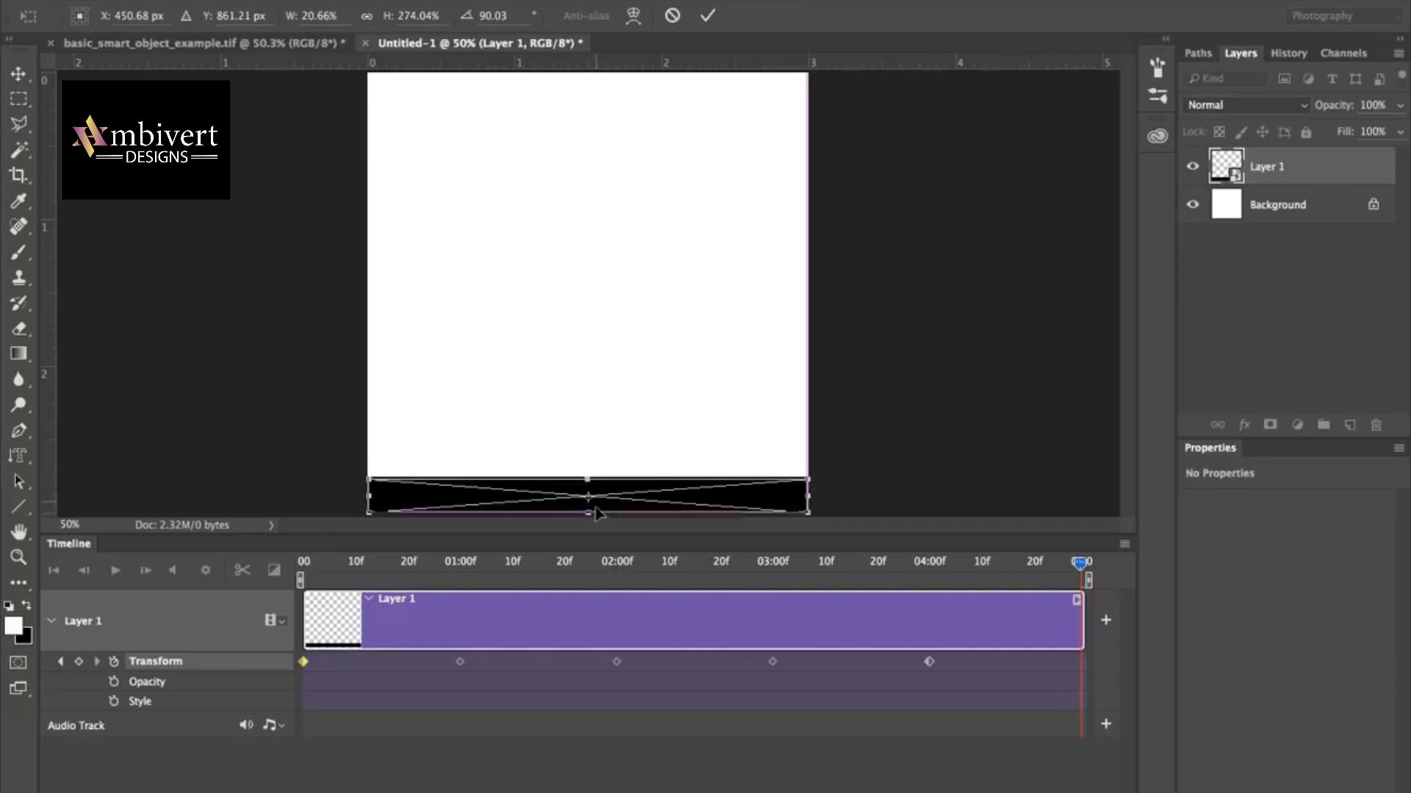
pyautogui.moveTo(597, 507); pyautogui.dragTo(597, 508)
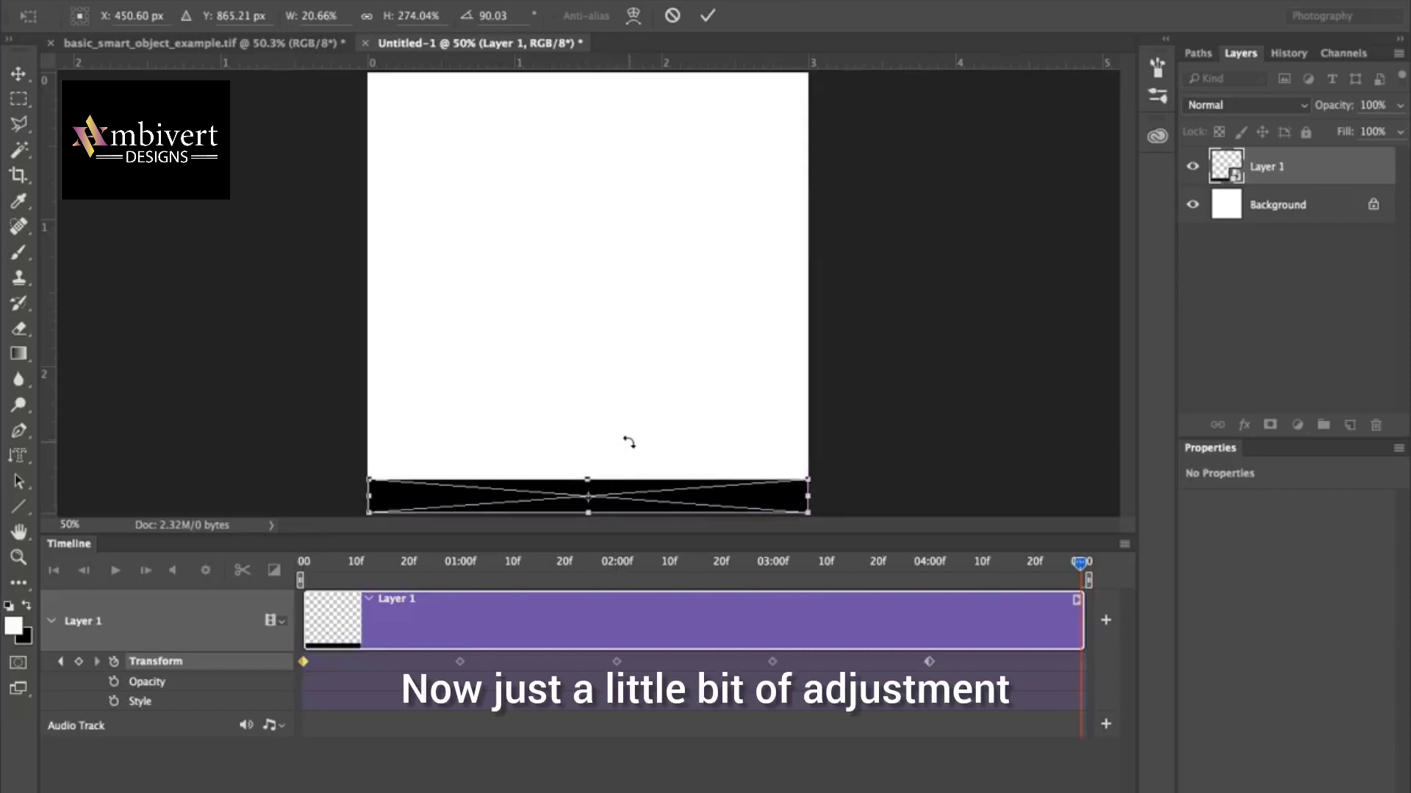
pyautogui.press('Return')
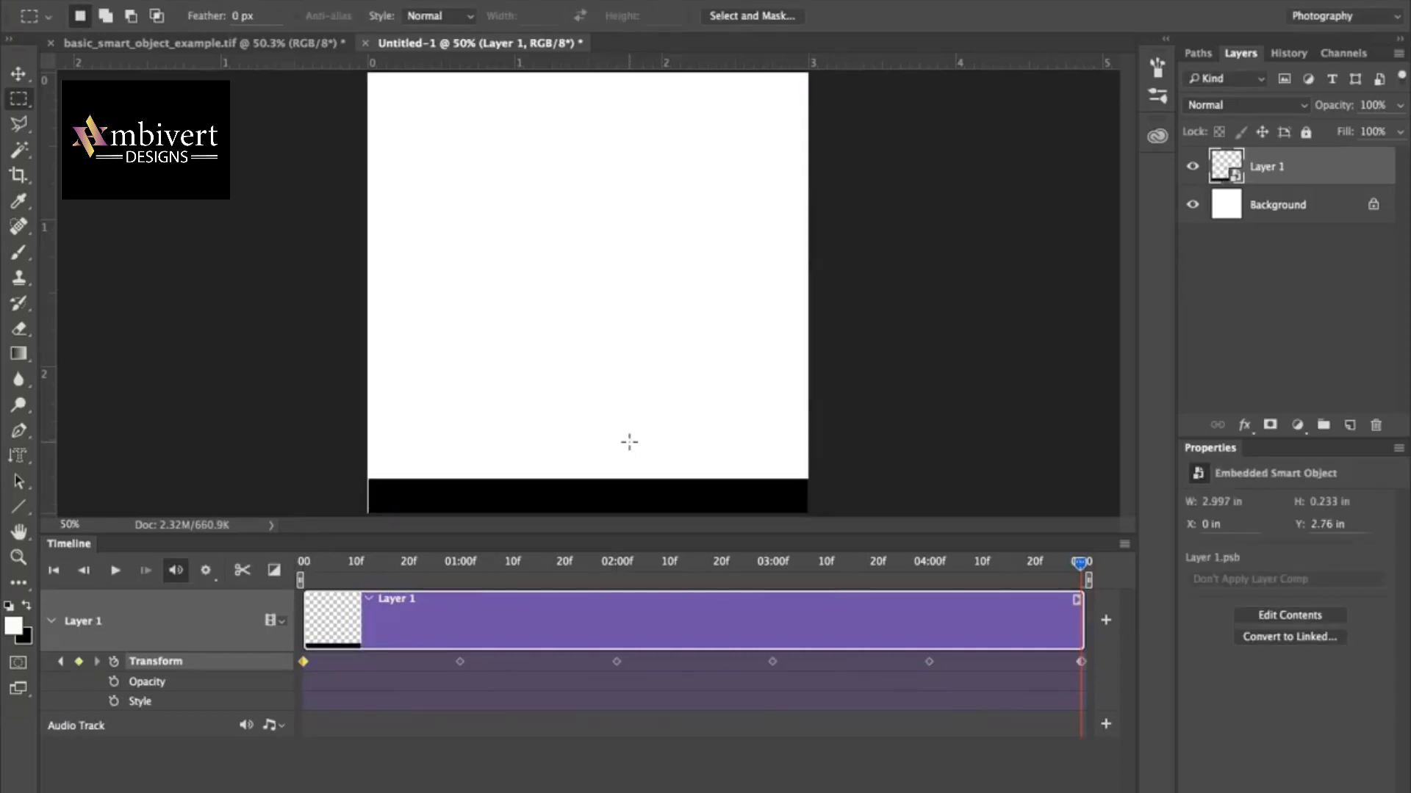
# Play the animation to preview the square's transformations, and stop playback.
pyautogui.click(115, 573)
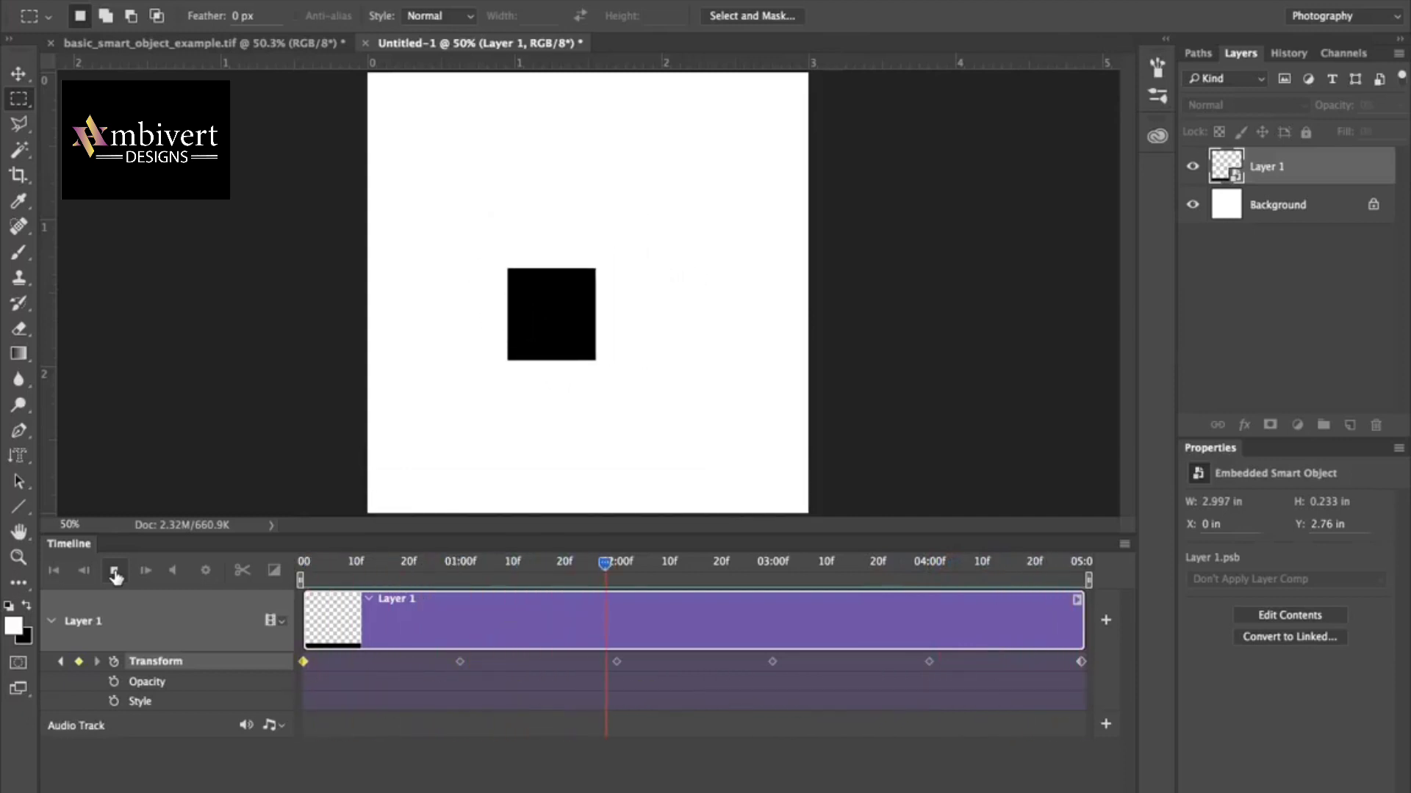
pyautogui.click(115, 573)
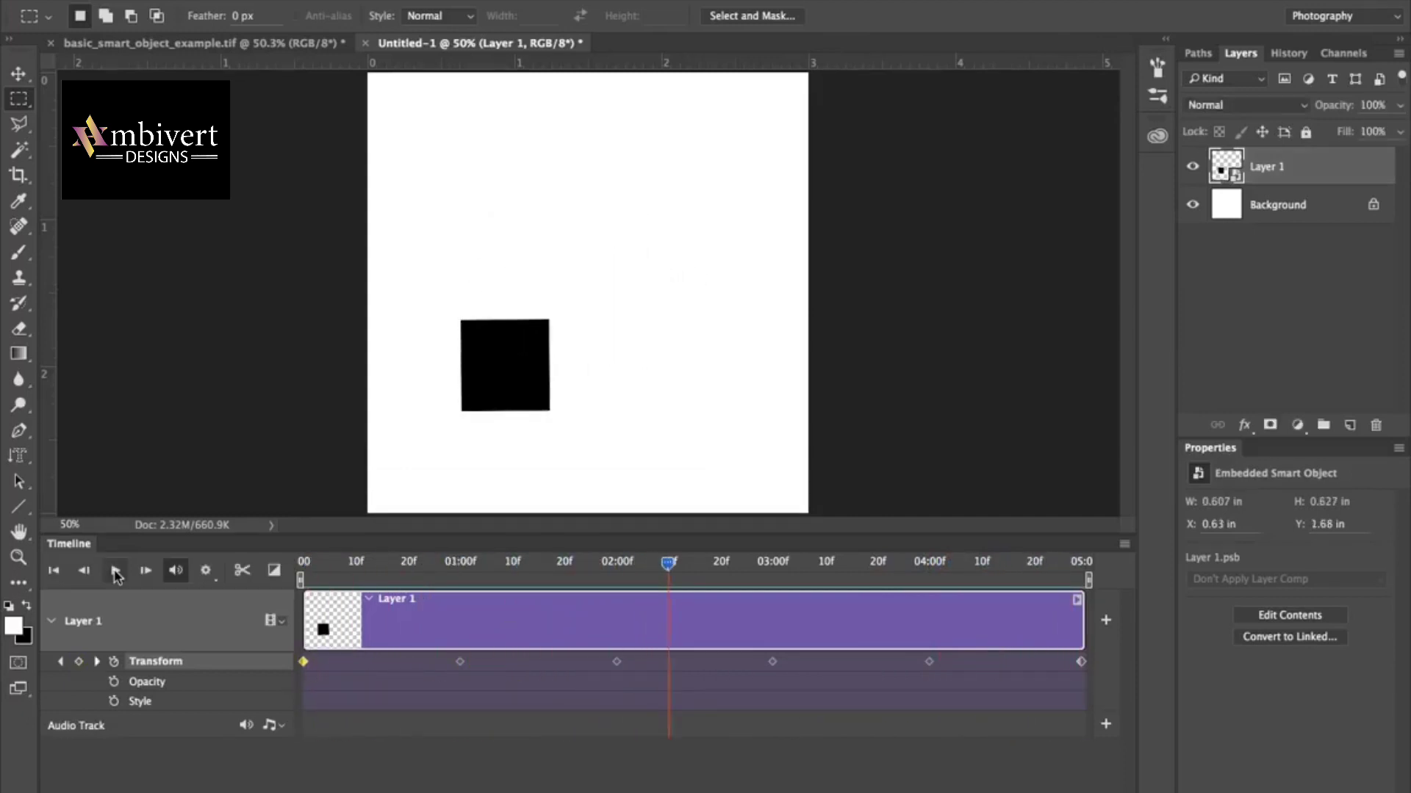